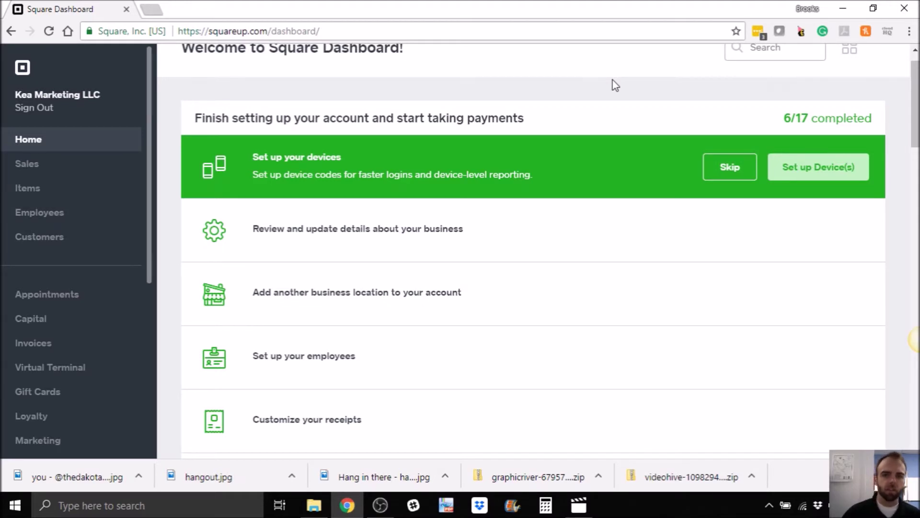
- Open the item library, check the existing #doMobile T-Shirt item, and start a new item
{"action": "mouse_move", "coordinate": [150, 148]}
{"action": "left_mouse_down"}
{"action": "mouse_move", "coordinate": [142, 312]}
{"action": "mouse_move", "coordinate": [159, 137]}
{"action": "left_mouse_up"}
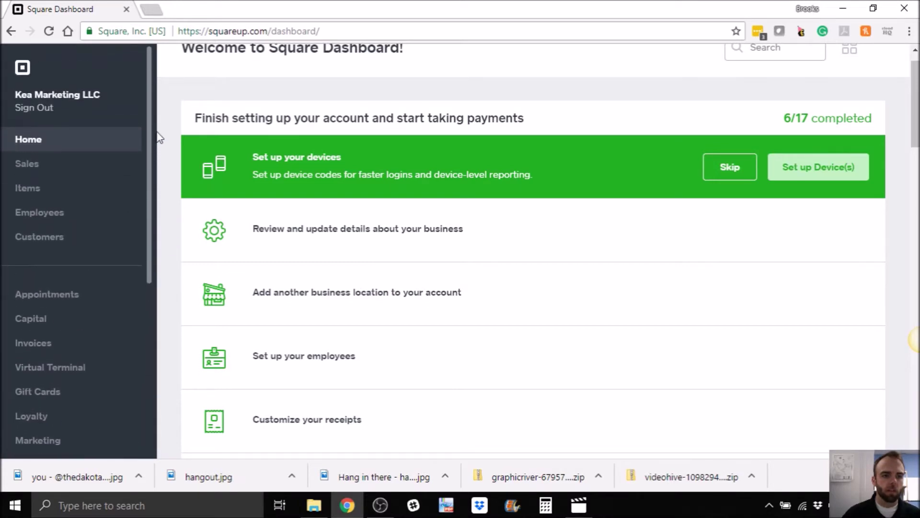
{"action": "left_click", "coordinate": [35, 189]}
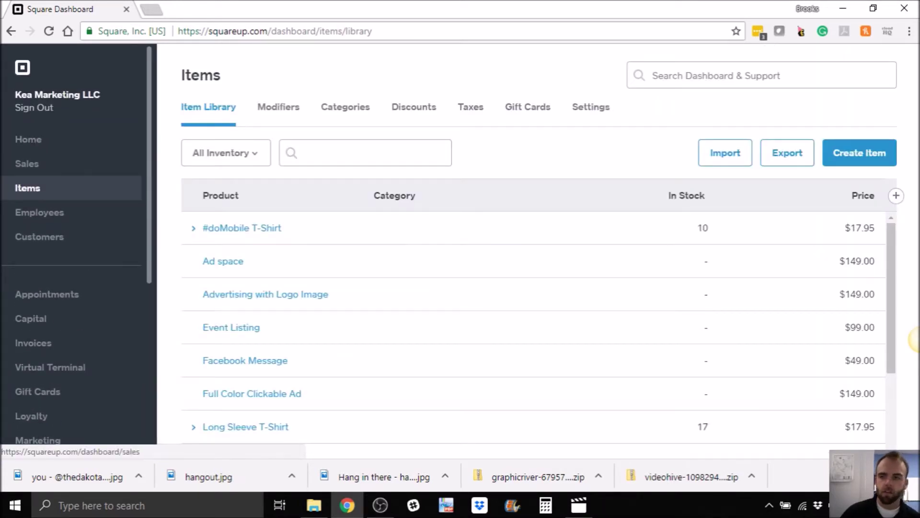
{"action": "left_click", "coordinate": [261, 221]}
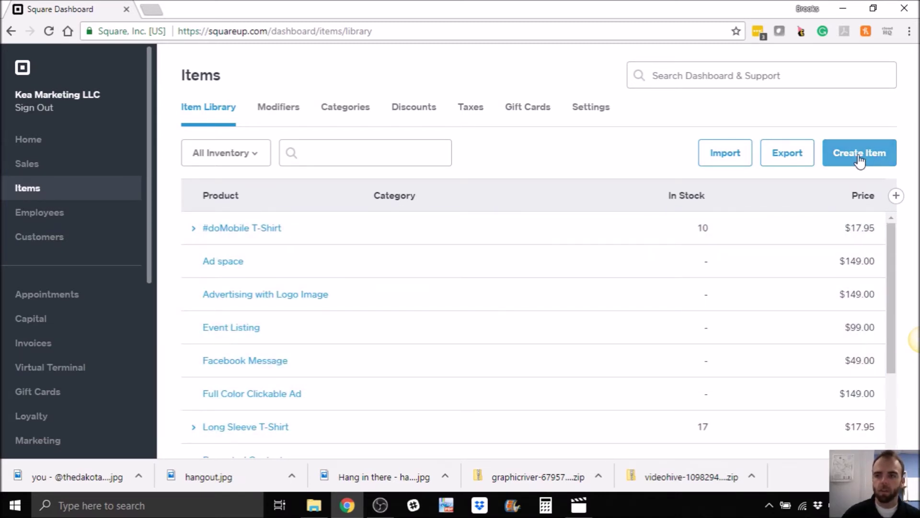
{"action": "left_click", "coordinate": [859, 159]}
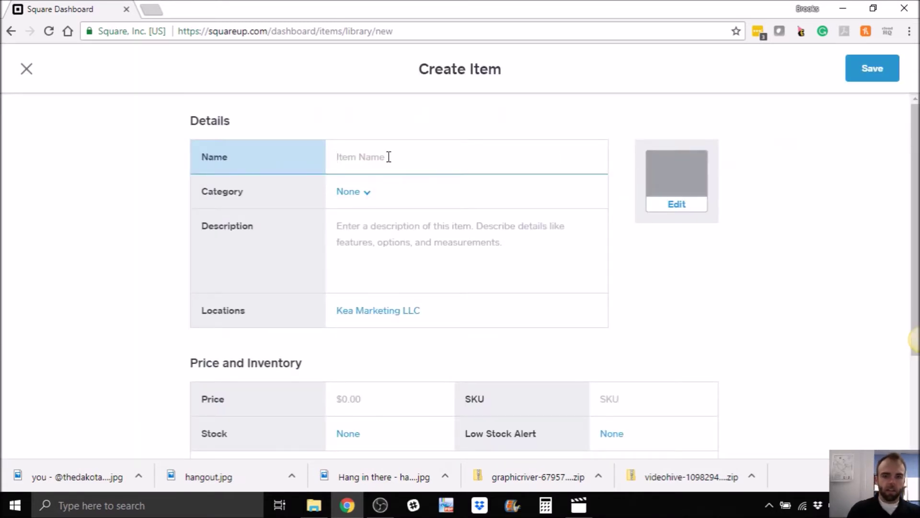
- Name the item '#doMobile Decal' and begin the description 'Perfect for your Car Window'
{"action": "type", "text": "#doMobile Decal"}
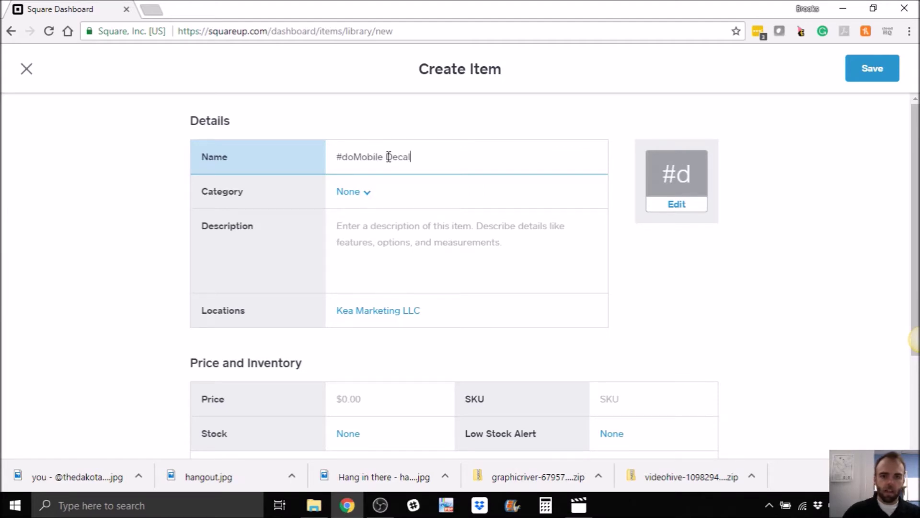
{"action": "left_click", "coordinate": [353, 191]}
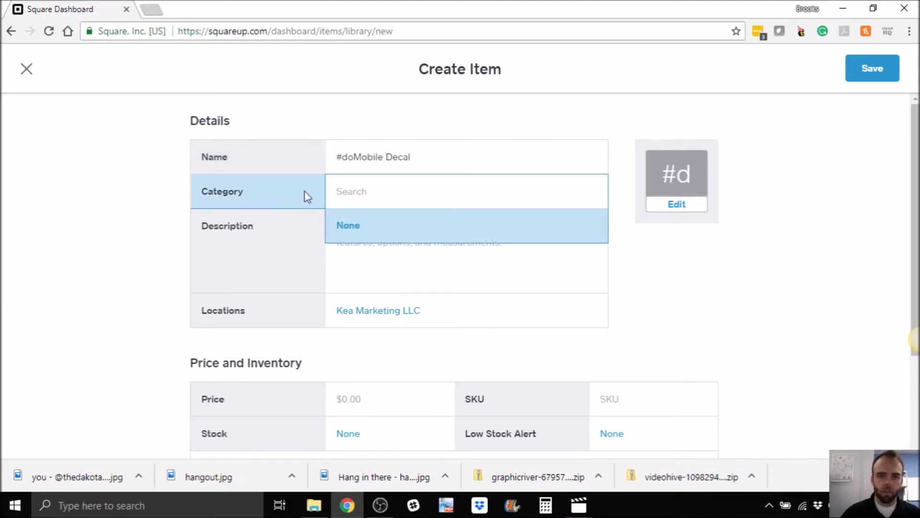
{"action": "left_click", "coordinate": [368, 254]}
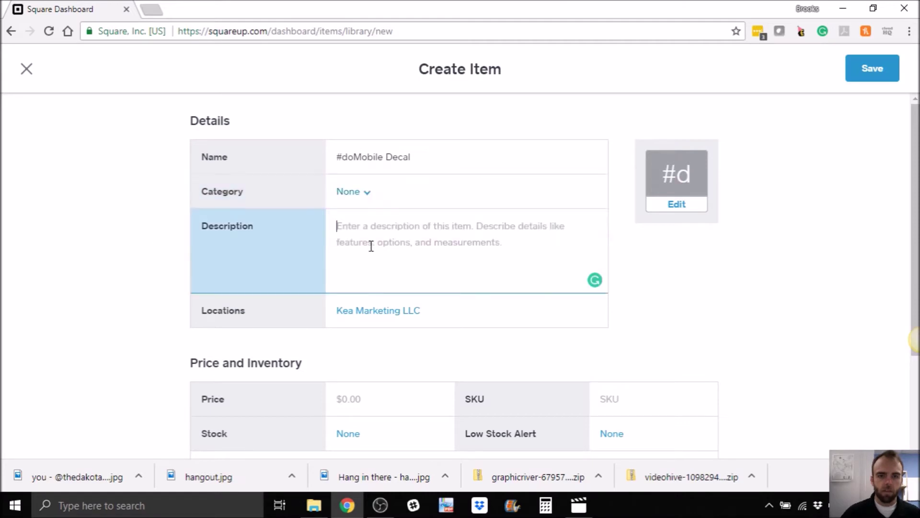
{"action": "type", "text": "Per"}
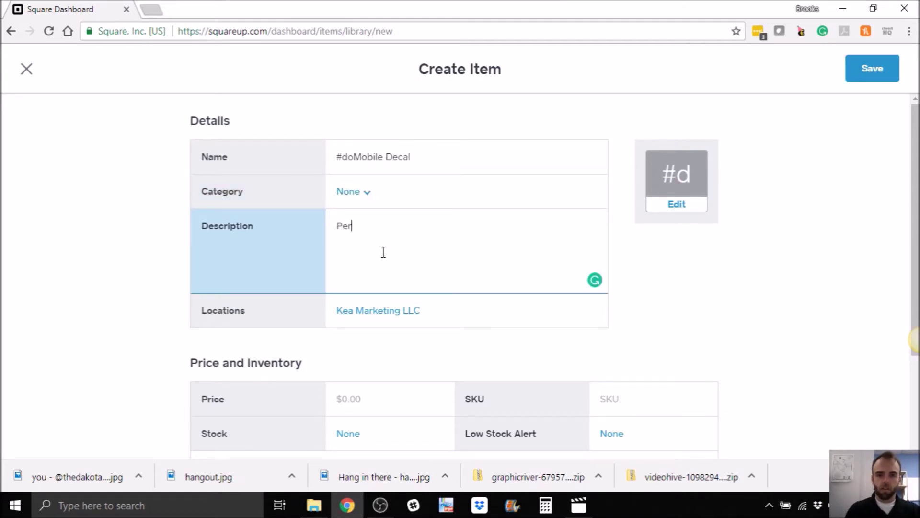
{"action": "type", "text": "fect for your"}
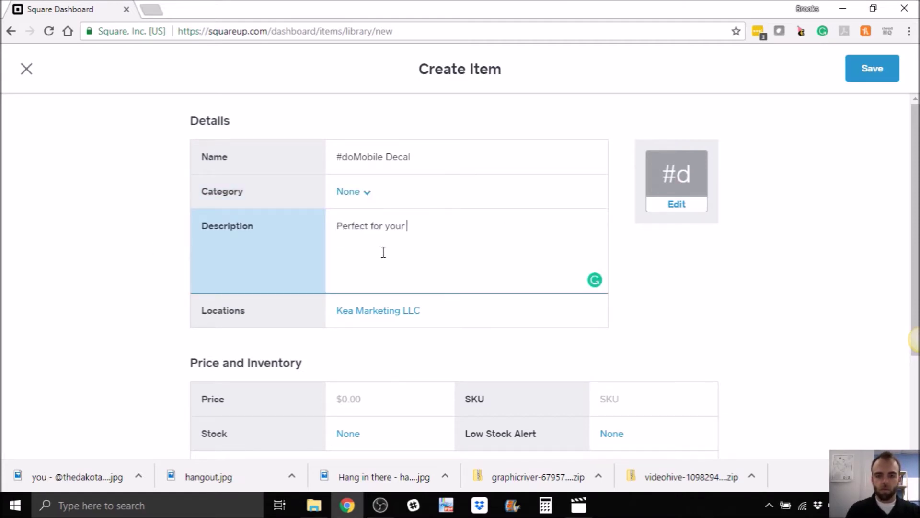
{"action": "type", "text": " Car"}
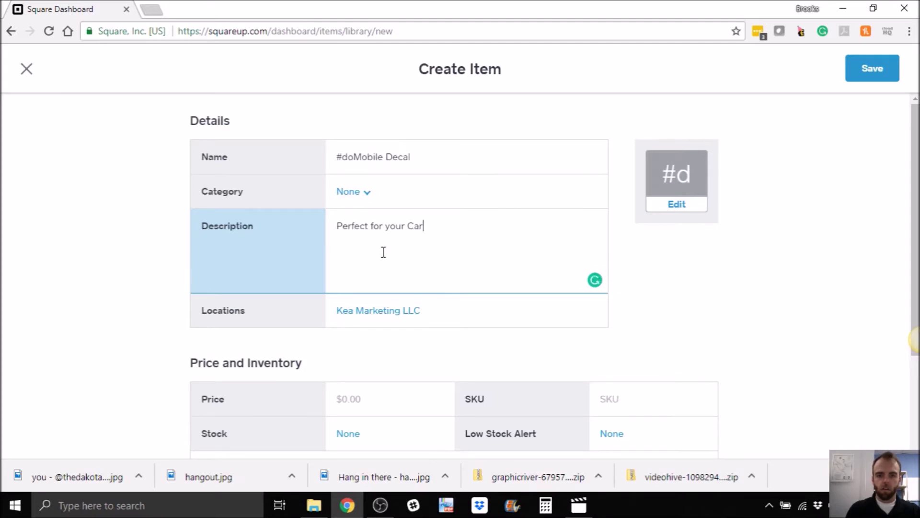
{"action": "type", "text": " Window or Laptop."}
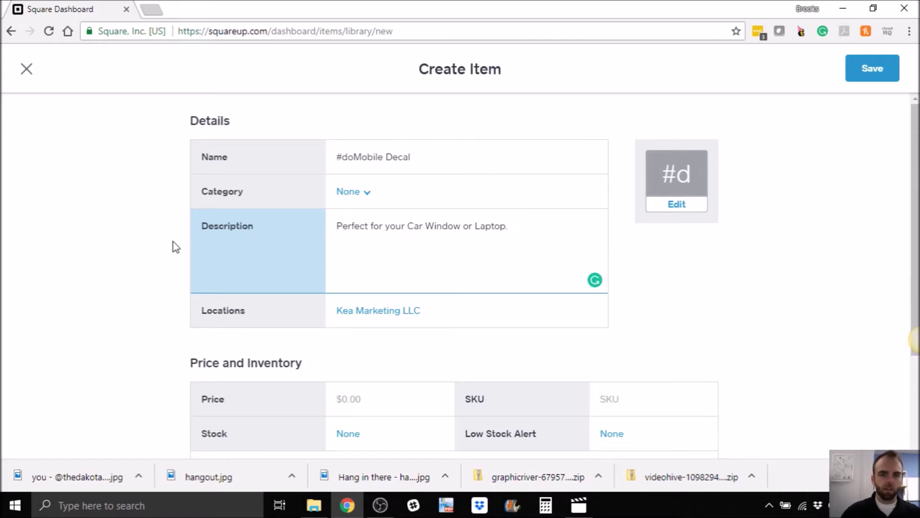
- Set the decal item's price to $4.95
{"action": "scroll", "coordinate": [181, 240], "scroll_direction": "down", "scroll_amount": 3}
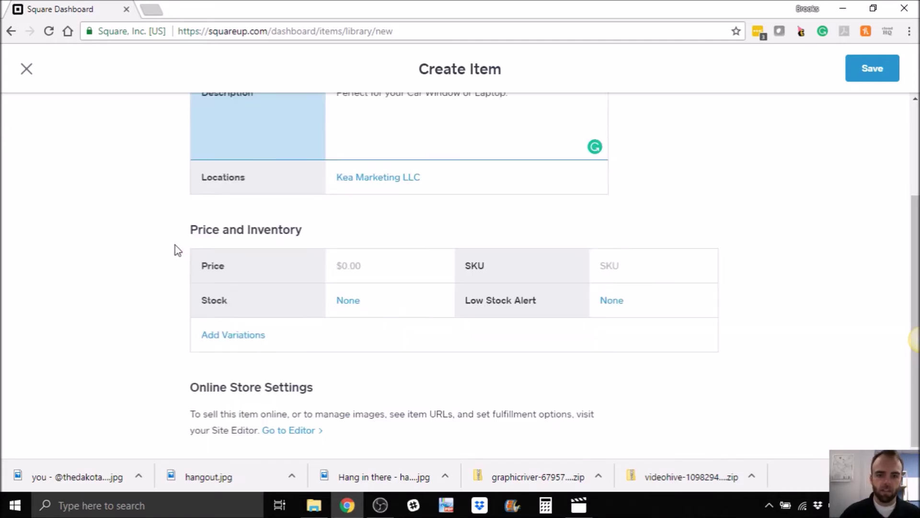
{"action": "left_click", "coordinate": [355, 270]}
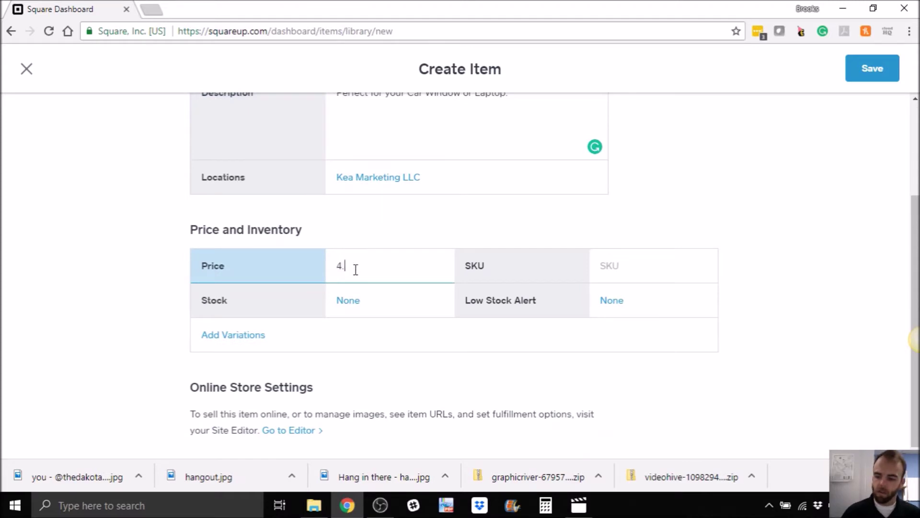
{"action": "left_click", "coordinate": [805, 280]}
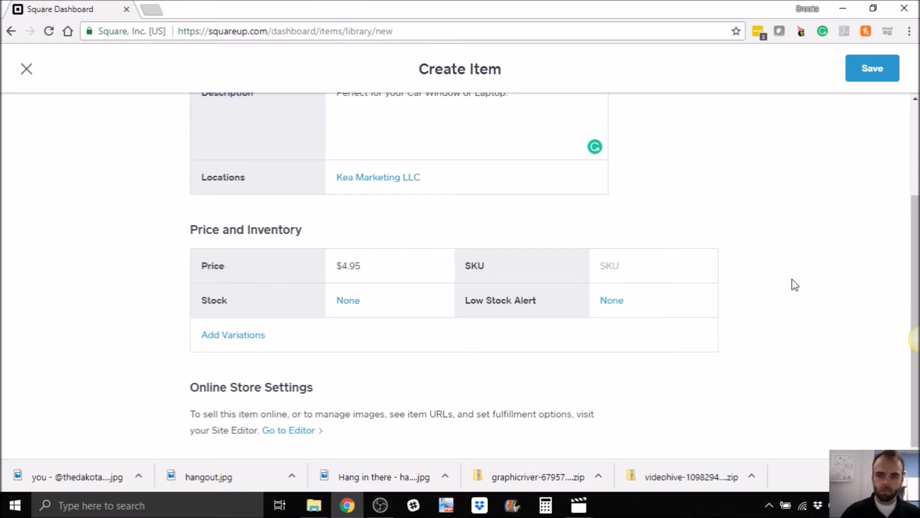
- Turn on stock tracking for the item with a current stock of 10
{"action": "left_click", "coordinate": [349, 301]}
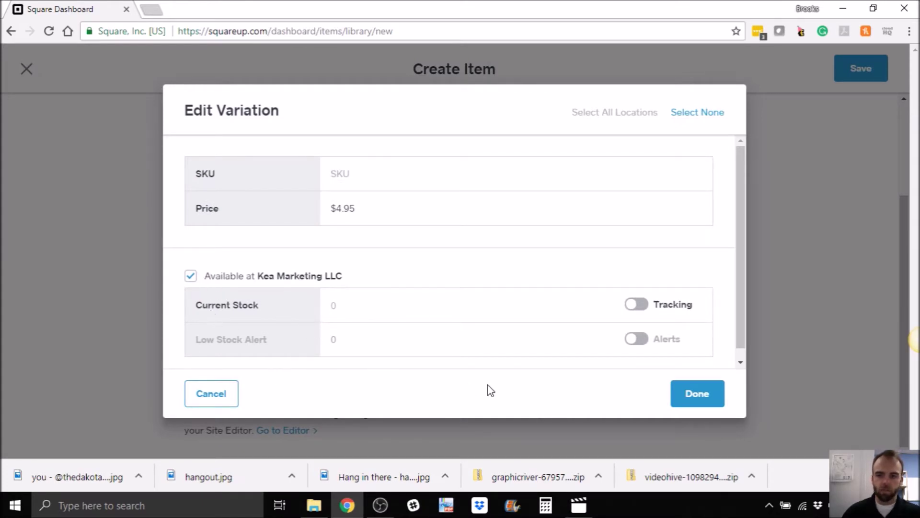
{"action": "left_click", "coordinate": [220, 398]}
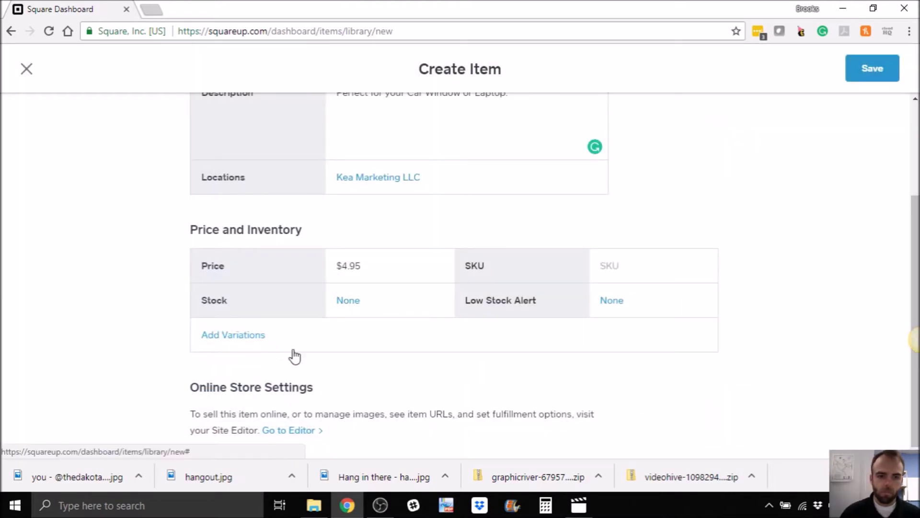
{"action": "left_click", "coordinate": [353, 303]}
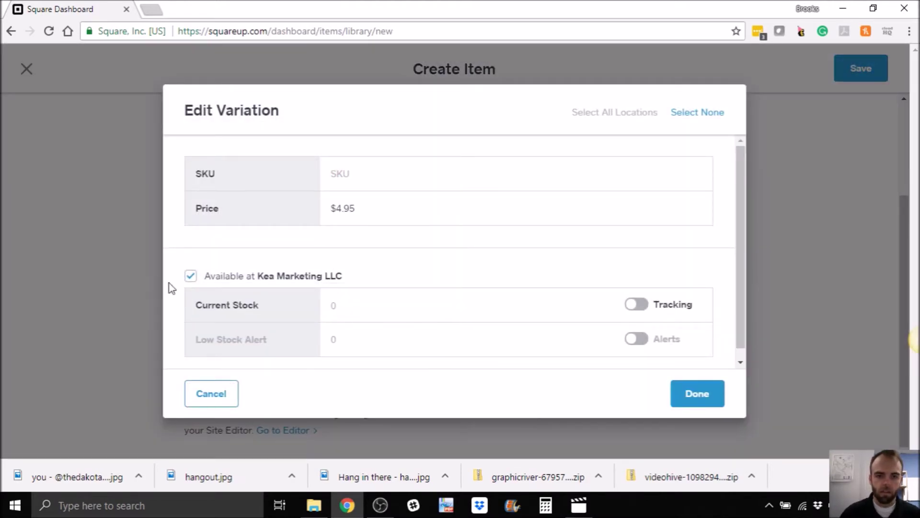
{"action": "left_click", "coordinate": [190, 277]}
{"action": "left_click", "coordinate": [192, 280]}
{"action": "left_click", "coordinate": [637, 307]}
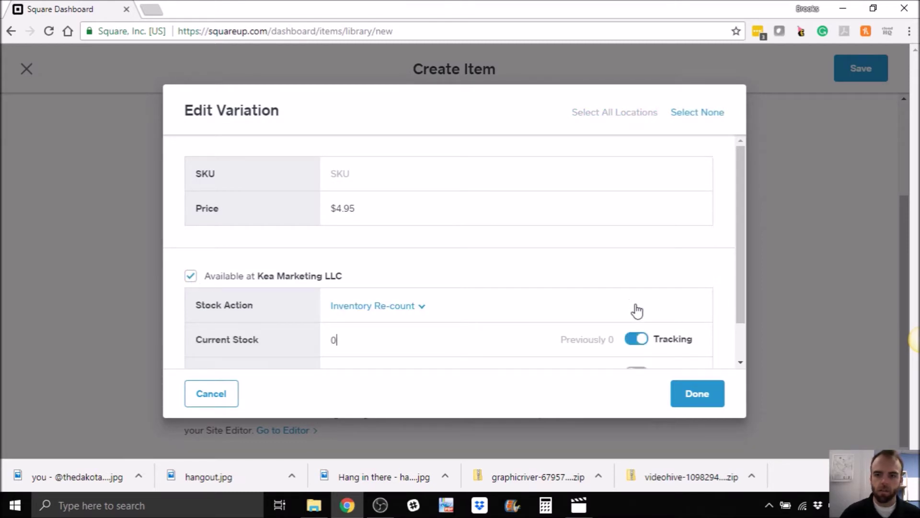
{"action": "left_click", "coordinate": [332, 338]}
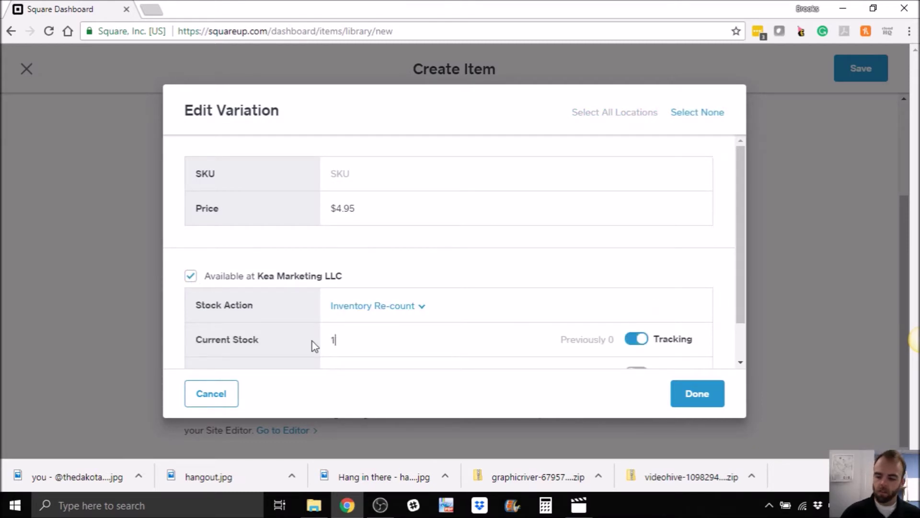
{"action": "type", "text": "10"}
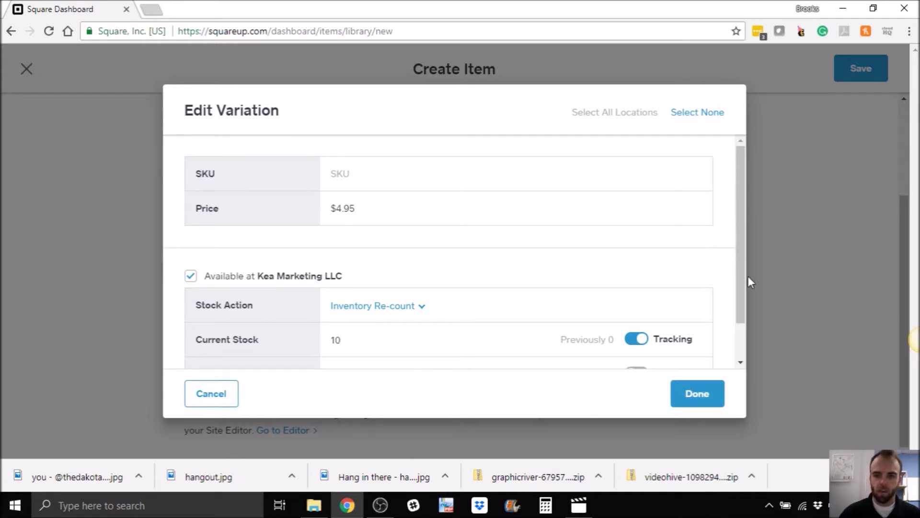
{"action": "scroll", "coordinate": [743, 275], "scroll_direction": "down", "scroll_amount": 1}
{"action": "scroll", "coordinate": [744, 278], "scroll_direction": "down", "scroll_amount": 2}
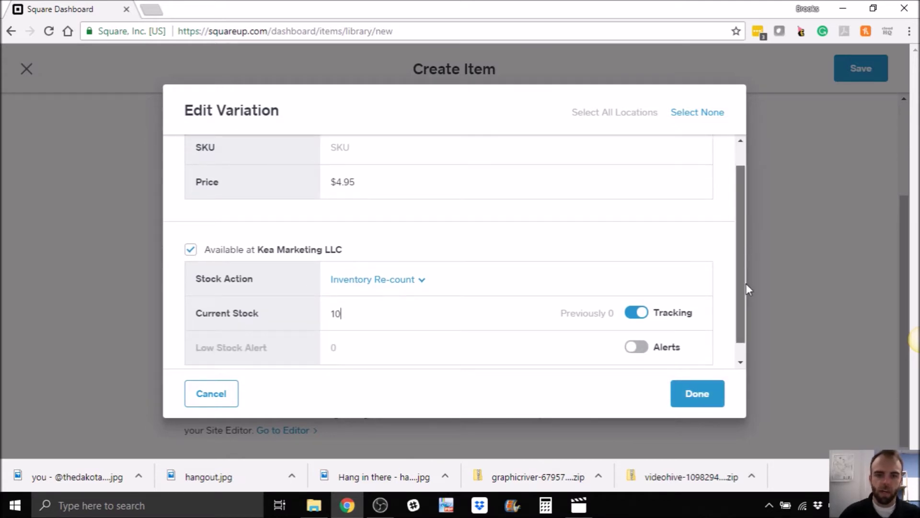
{"action": "left_click", "coordinate": [705, 389]}
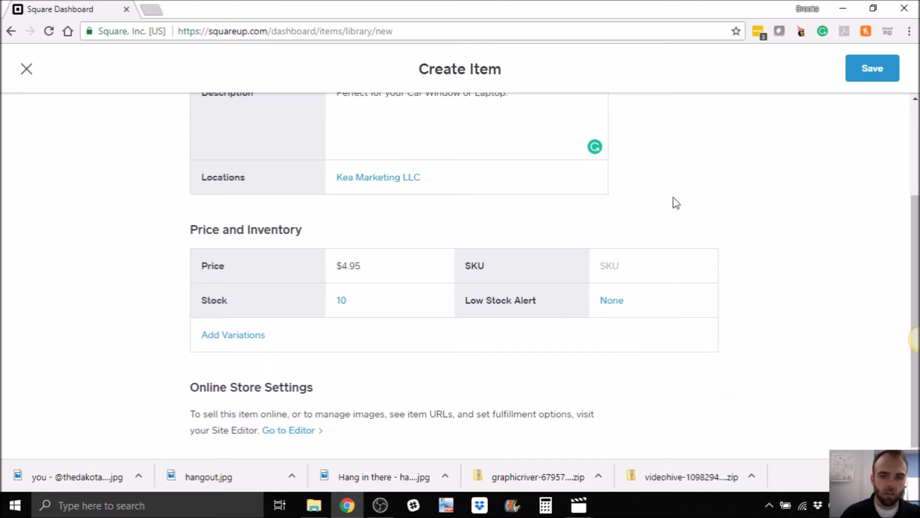
- Save the #doMobile Decal item, load themobilerundown.com in a new tab, and return to the Item Library
{"action": "left_click", "coordinate": [873, 75]}
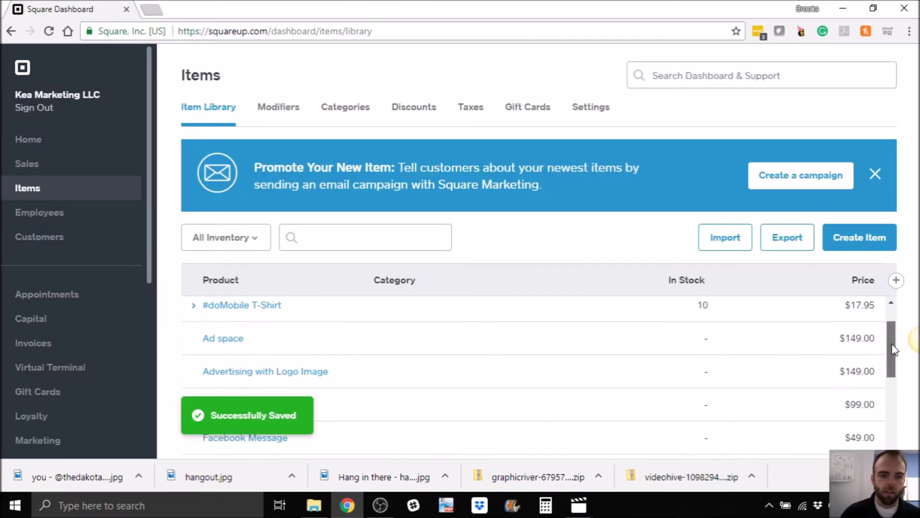
{"action": "scroll", "coordinate": [890, 340], "scroll_direction": "up", "scroll_amount": 1}
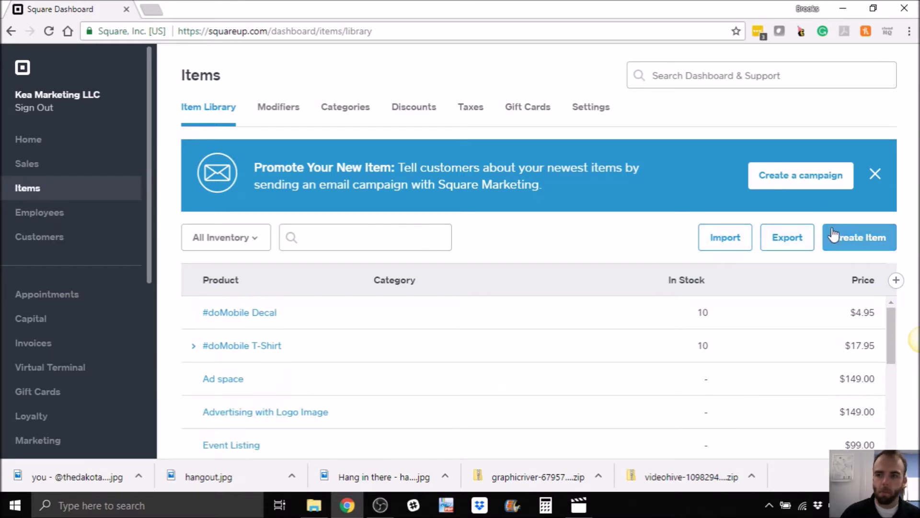
{"action": "left_click", "coordinate": [156, 11]}
{"action": "type", "text": "them"}
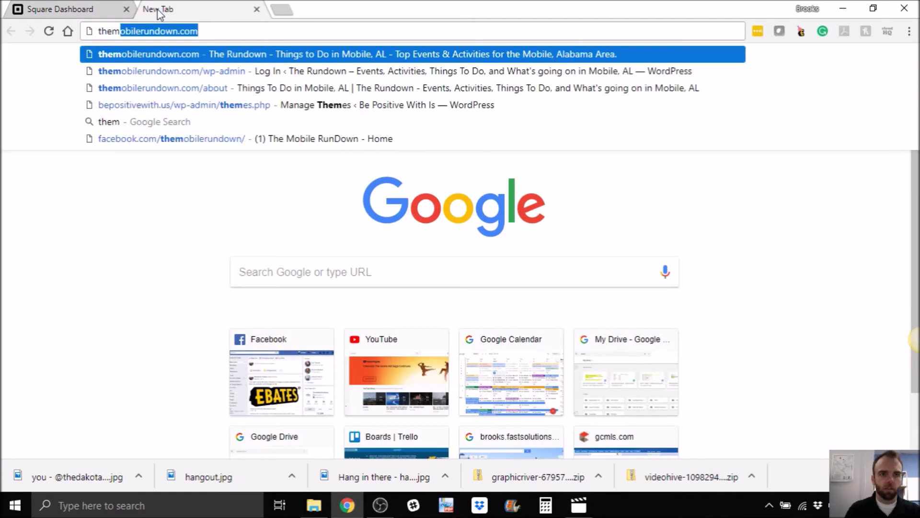
{"action": "key", "text": "Return"}
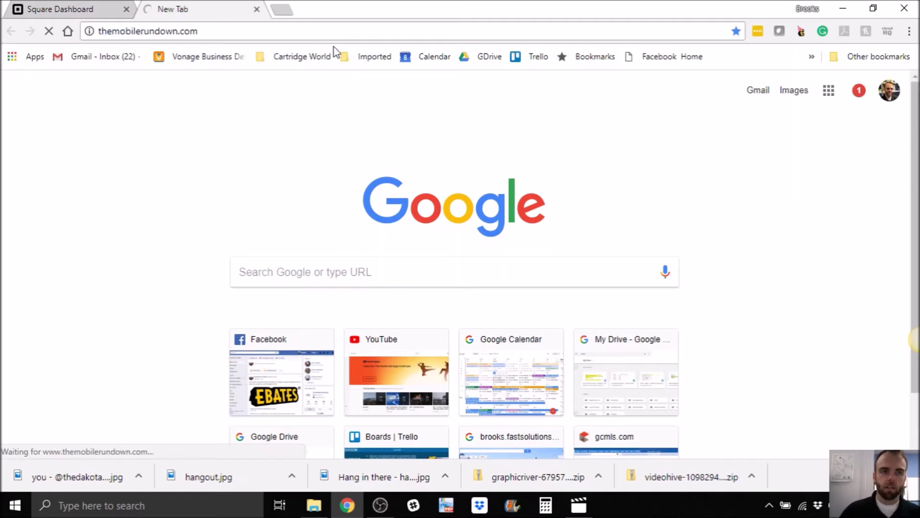
{"action": "left_click", "coordinate": [109, 11]}
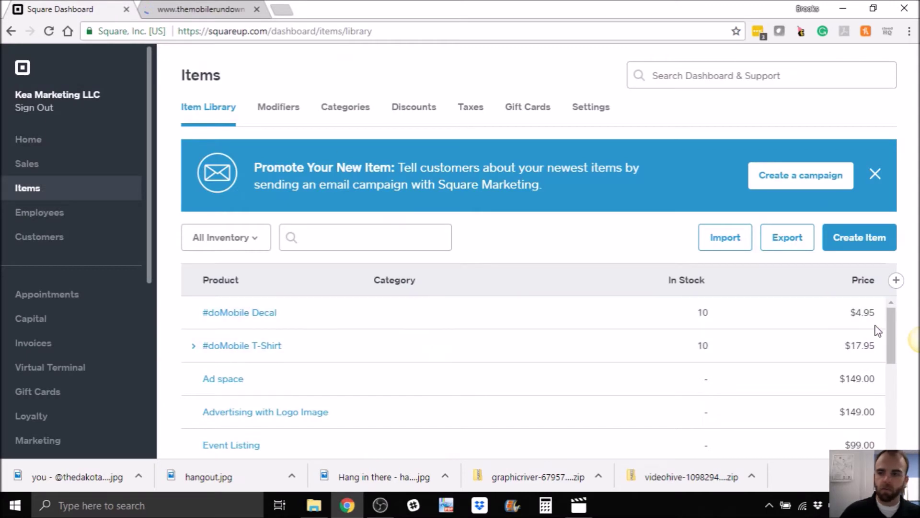
- Set the laptop doMobile decal photo from Desktop > domobile stickers as the #doMobile Decal image and save
{"action": "left_click", "coordinate": [242, 316]}
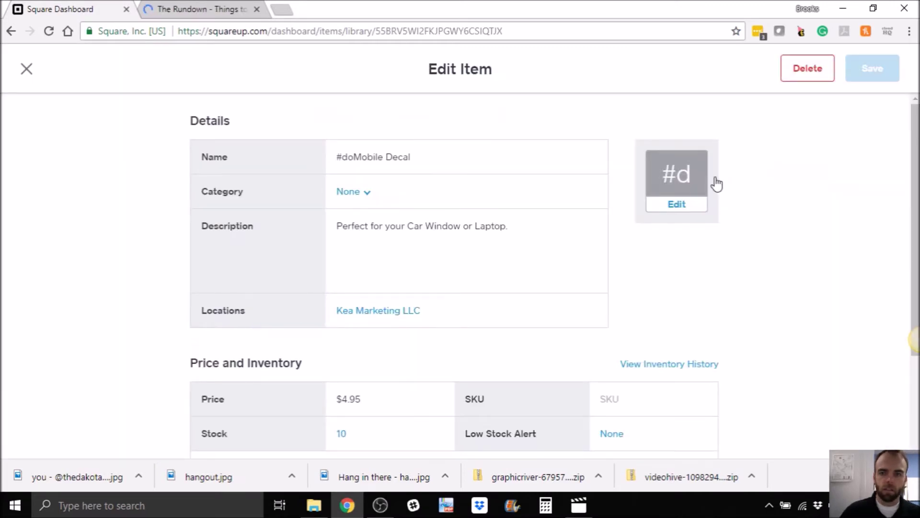
{"action": "left_click", "coordinate": [676, 204]}
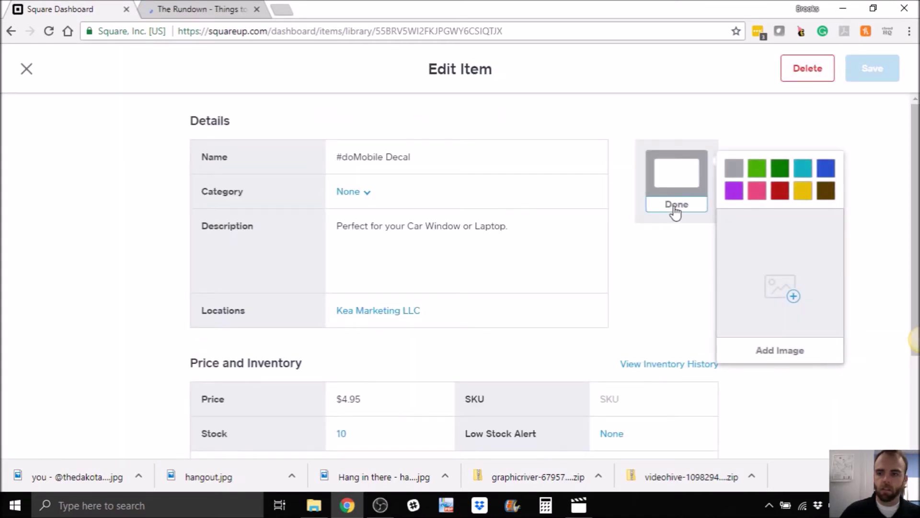
{"action": "left_click", "coordinate": [790, 294]}
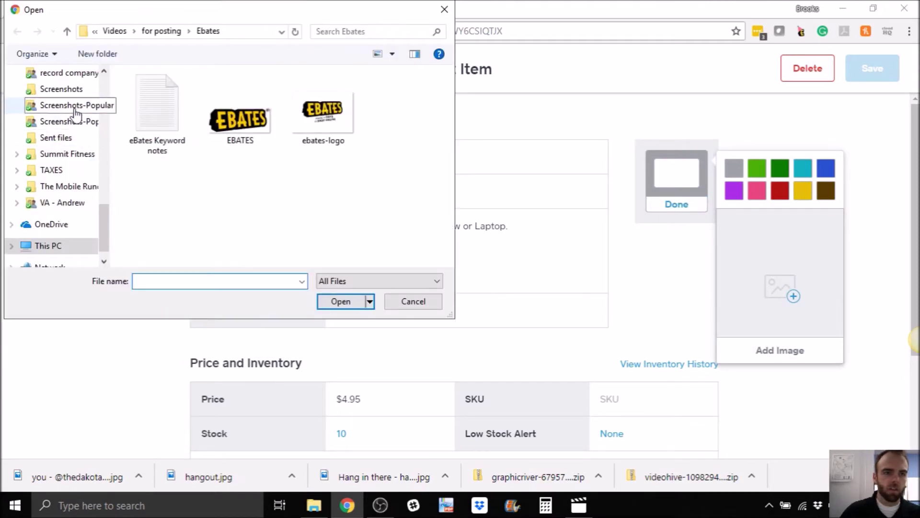
{"action": "scroll", "coordinate": [105, 201], "scroll_direction": "up", "scroll_amount": 10}
{"action": "left_click", "coordinate": [53, 99]}
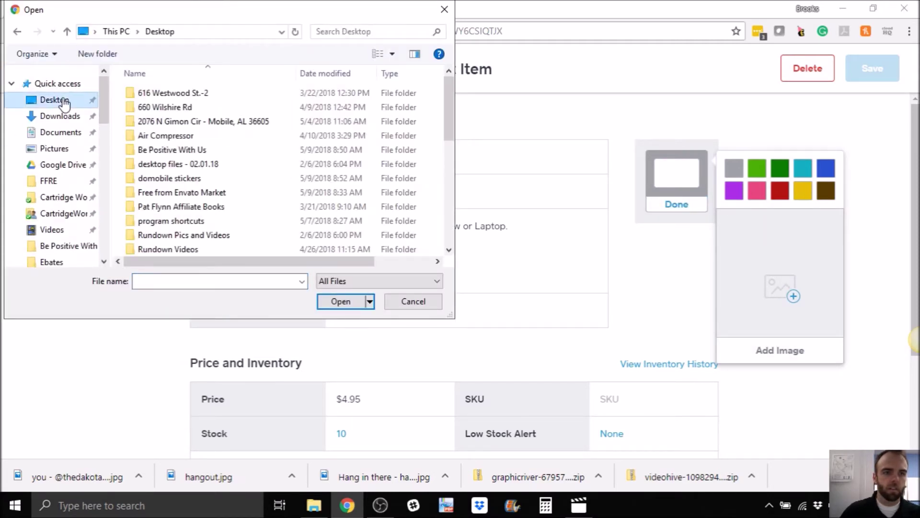
{"action": "mouse_move", "coordinate": [450, 111]}
{"action": "left_mouse_down"}
{"action": "mouse_move", "coordinate": [445, 210]}
{"action": "mouse_move", "coordinate": [448, 125]}
{"action": "left_mouse_up"}
{"action": "double_click", "coordinate": [181, 133]}
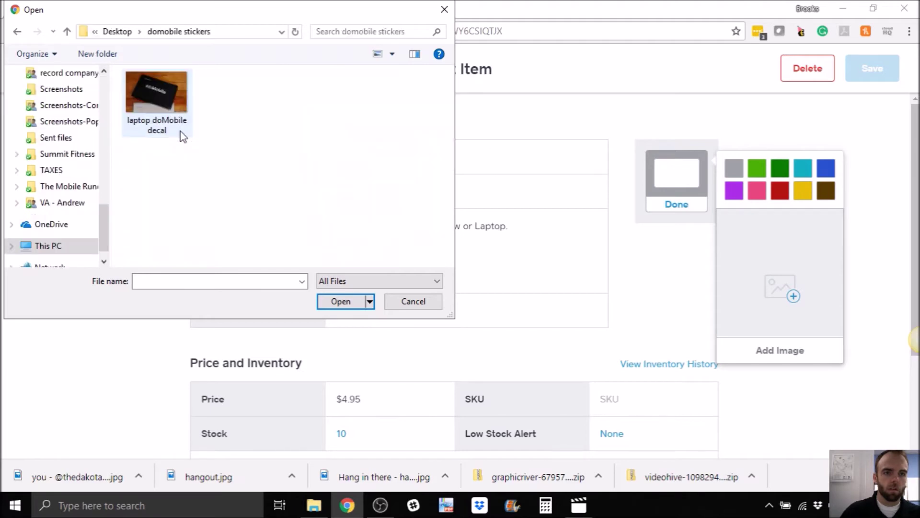
{"action": "double_click", "coordinate": [175, 99]}
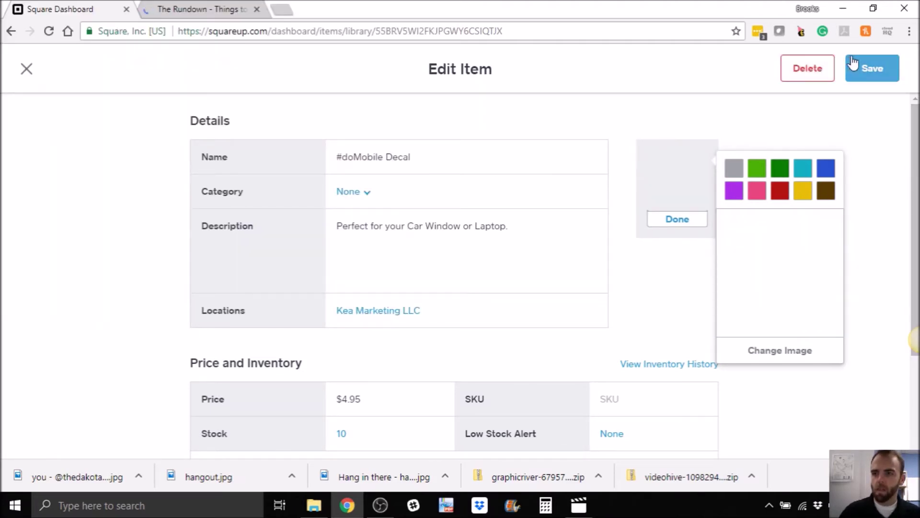
{"action": "left_click", "coordinate": [852, 60]}
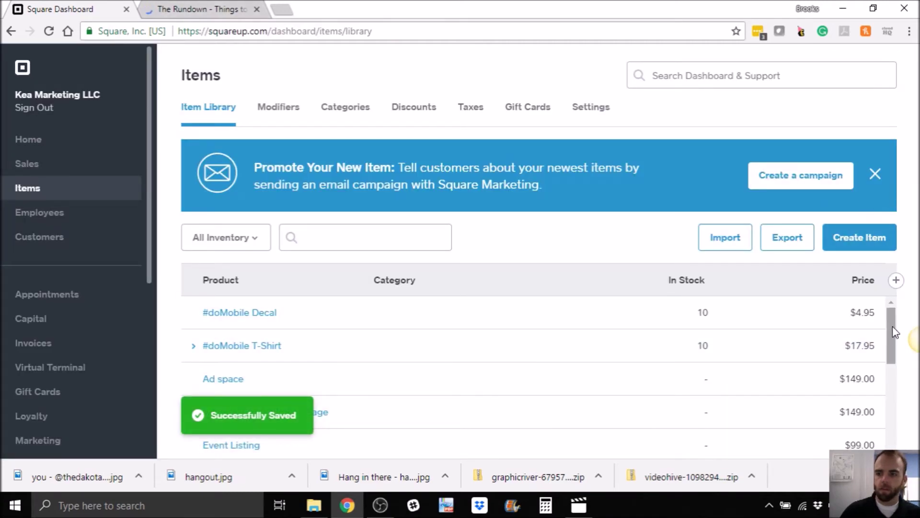
{"action": "scroll", "coordinate": [895, 331], "scroll_direction": "down", "scroll_amount": 1}
- On The Mobile Rundown site, follow CONNECT > SNAG A SHIRT to the Square online store
{"action": "scroll", "coordinate": [897, 330], "scroll_direction": "up", "scroll_amount": 1}
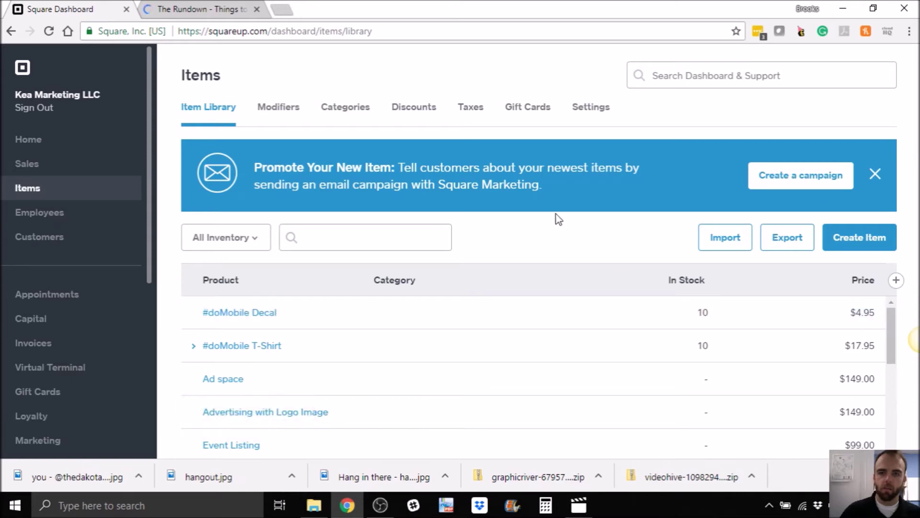
{"action": "left_click", "coordinate": [223, 13]}
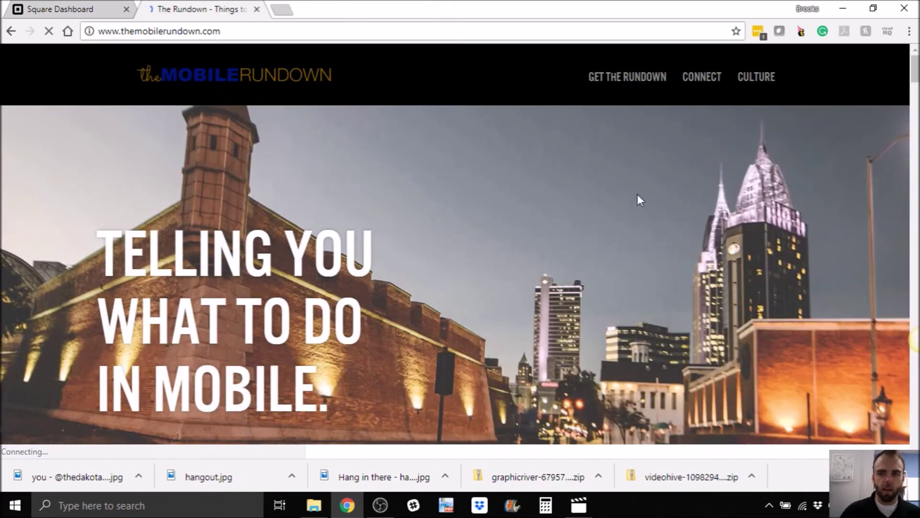
{"action": "mouse_move", "coordinate": [756, 82]}
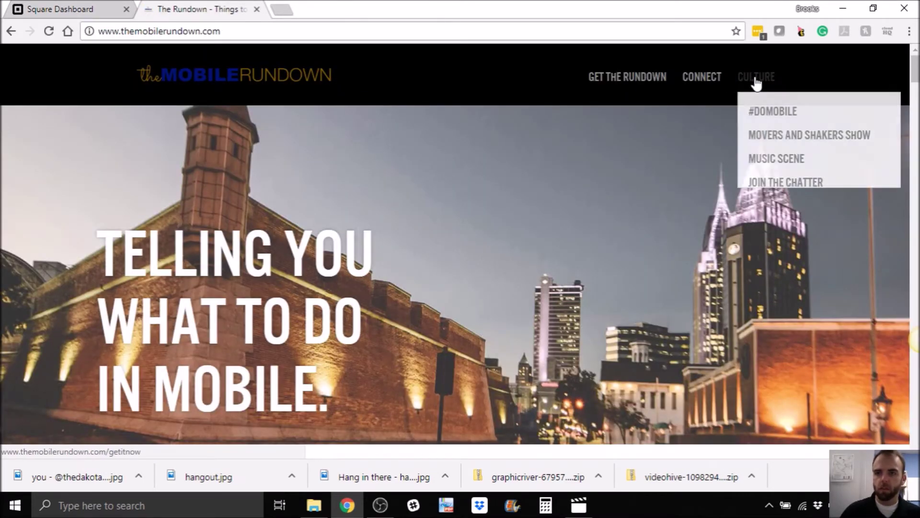
{"action": "mouse_move", "coordinate": [703, 83]}
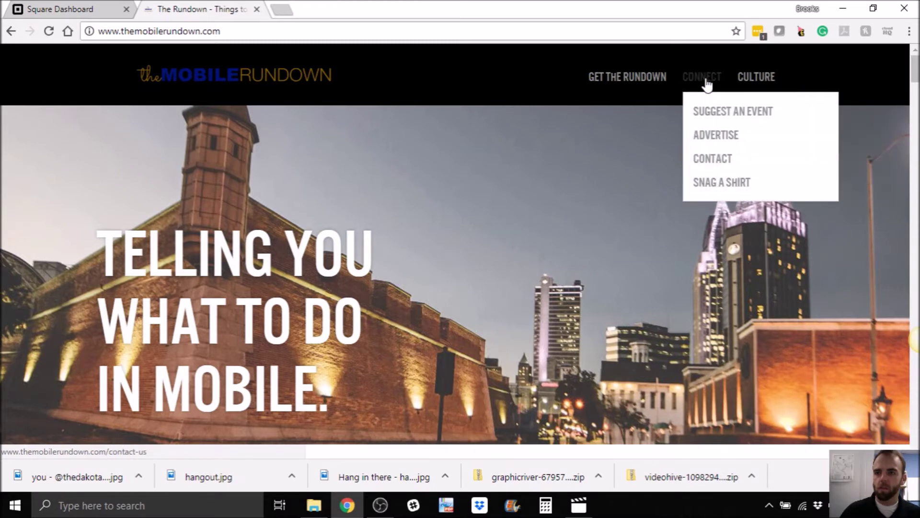
{"action": "left_click", "coordinate": [727, 185]}
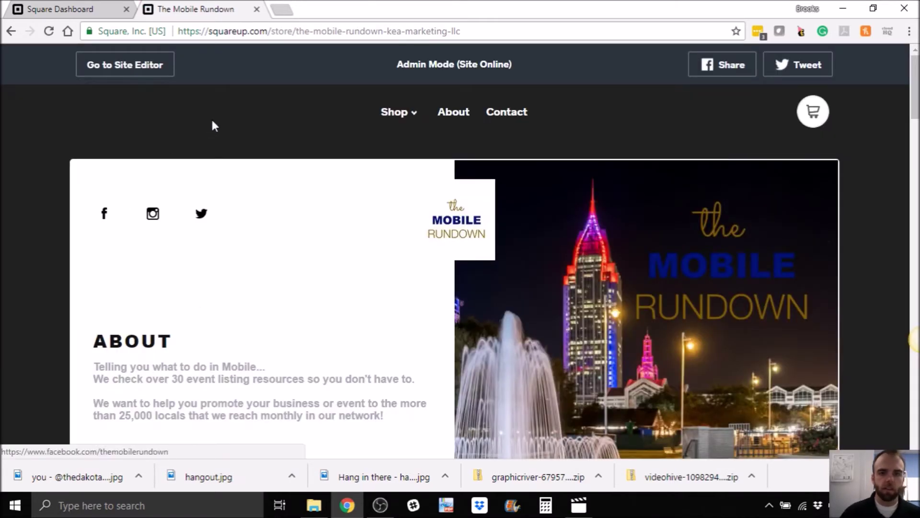
- Scroll through the store's event, ad and shirt listings to the footer, then return to the Item Library
{"action": "left_click_drag", "start_coordinate": [916, 91], "coordinate": [664, 245]}
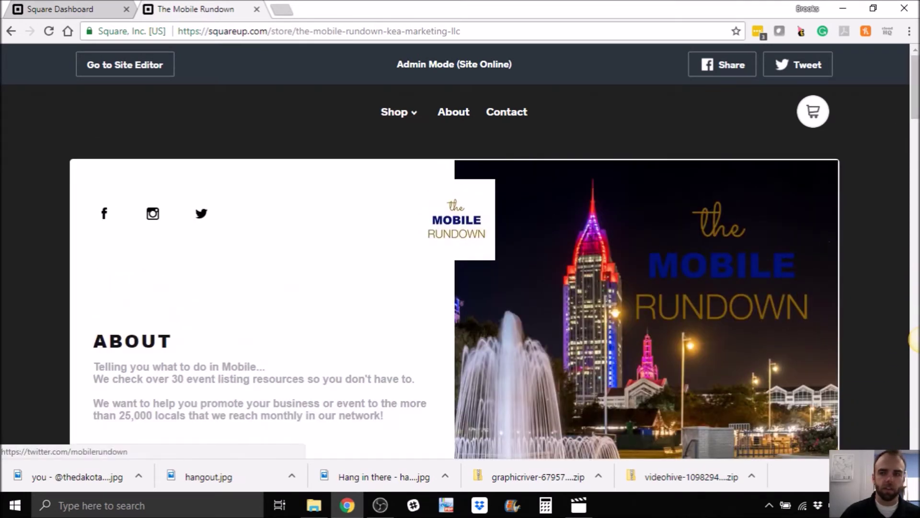
{"action": "left_click_drag", "start_coordinate": [917, 115], "coordinate": [916, 169]}
{"action": "scroll", "coordinate": [914, 340], "scroll_direction": "down", "scroll_amount": 2}
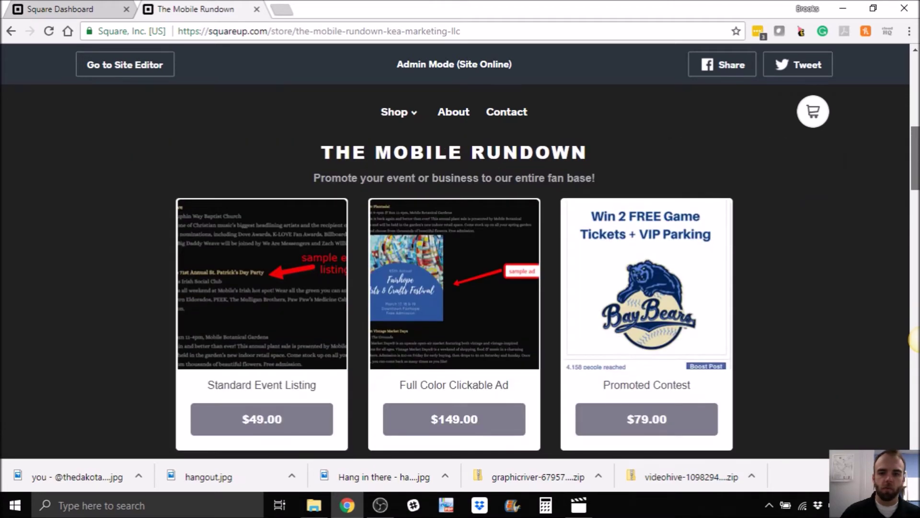
{"action": "scroll", "coordinate": [318, 366], "scroll_direction": "down", "scroll_amount": 1}
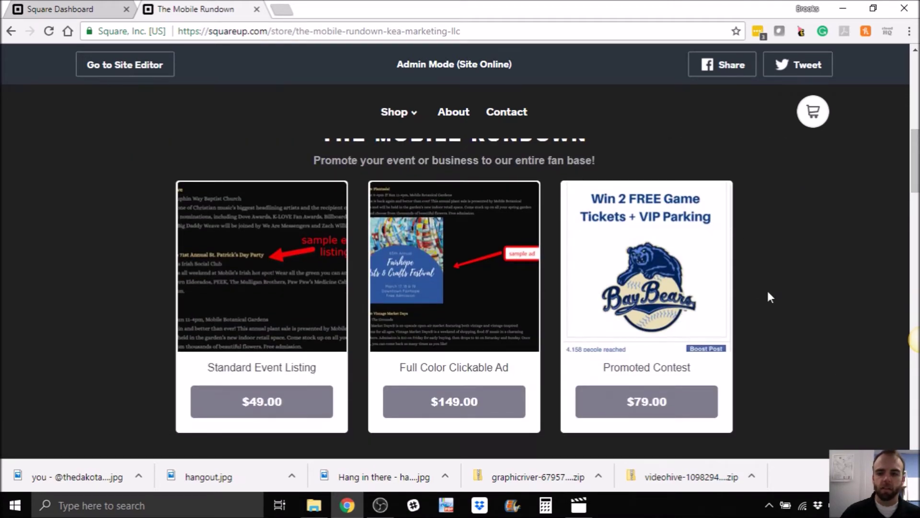
{"action": "scroll", "coordinate": [767, 289], "scroll_direction": "down", "scroll_amount": 5}
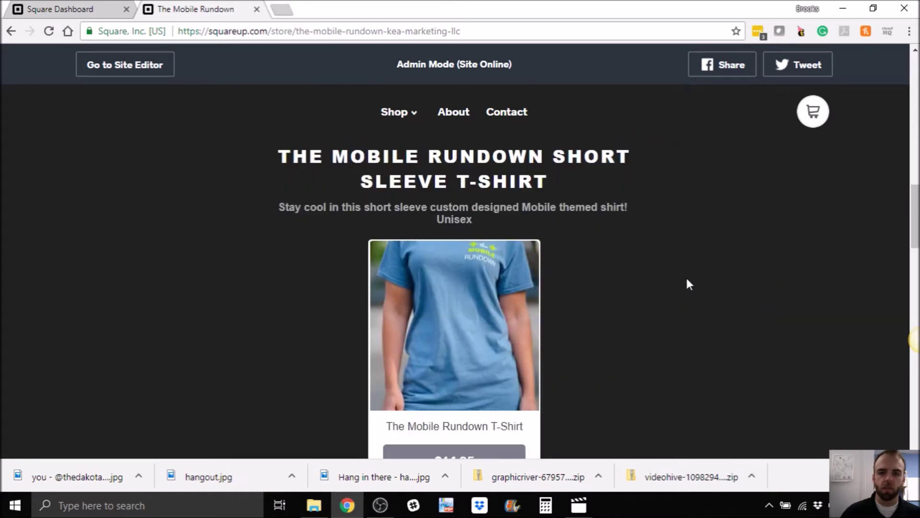
{"action": "scroll", "coordinate": [686, 279], "scroll_direction": "down", "scroll_amount": 10}
{"action": "scroll", "coordinate": [686, 279], "scroll_direction": "down", "scroll_amount": 7}
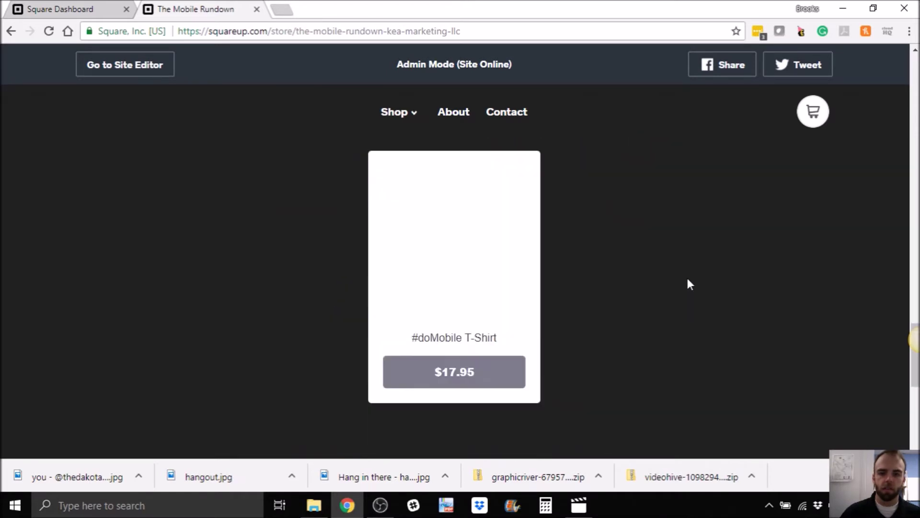
{"action": "scroll", "coordinate": [687, 280], "scroll_direction": "down", "scroll_amount": 7}
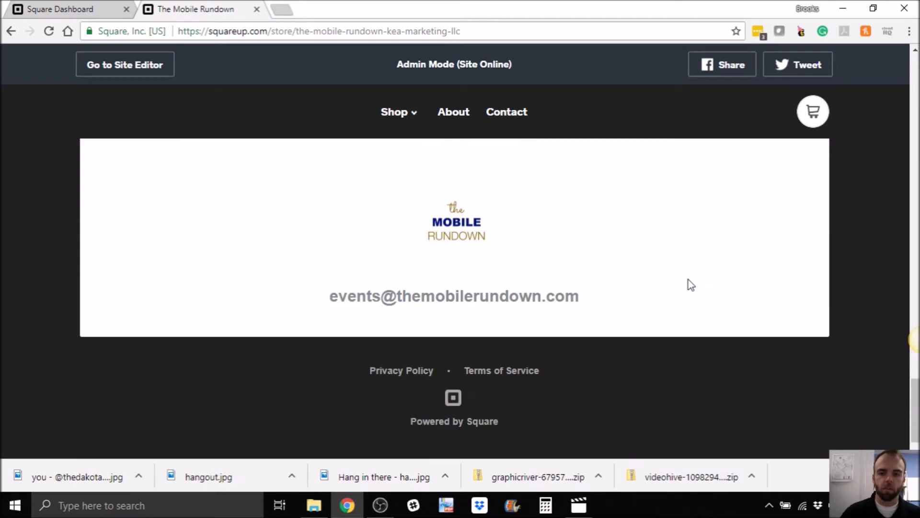
{"action": "scroll", "coordinate": [688, 279], "scroll_direction": "up", "scroll_amount": 12}
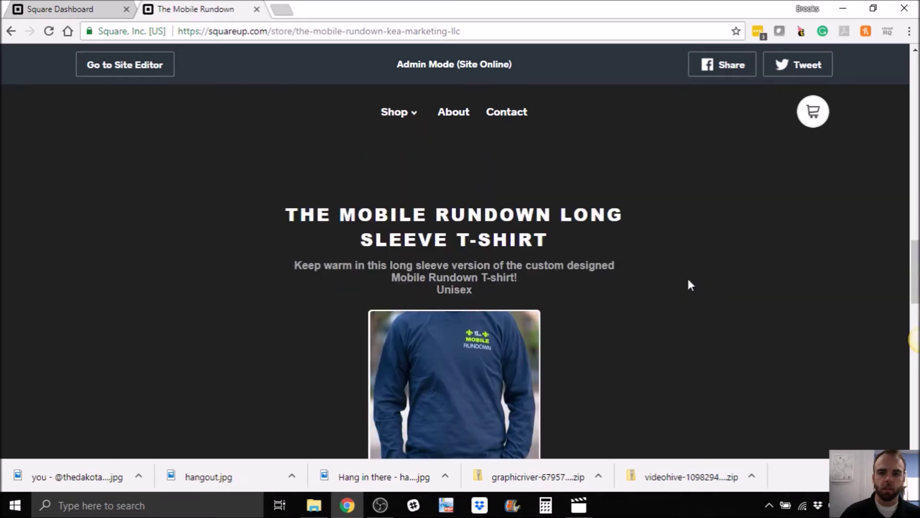
{"action": "scroll", "coordinate": [690, 285], "scroll_direction": "up", "scroll_amount": 10}
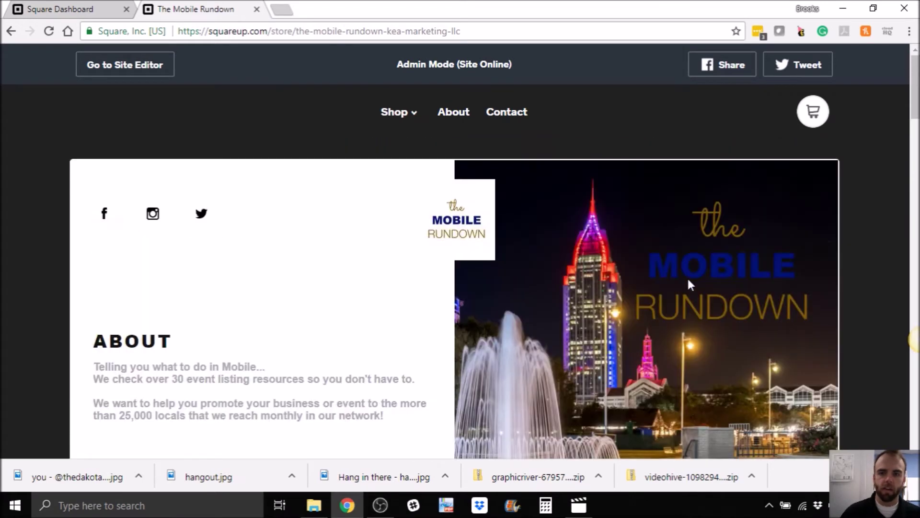
{"action": "left_click", "coordinate": [56, 8]}
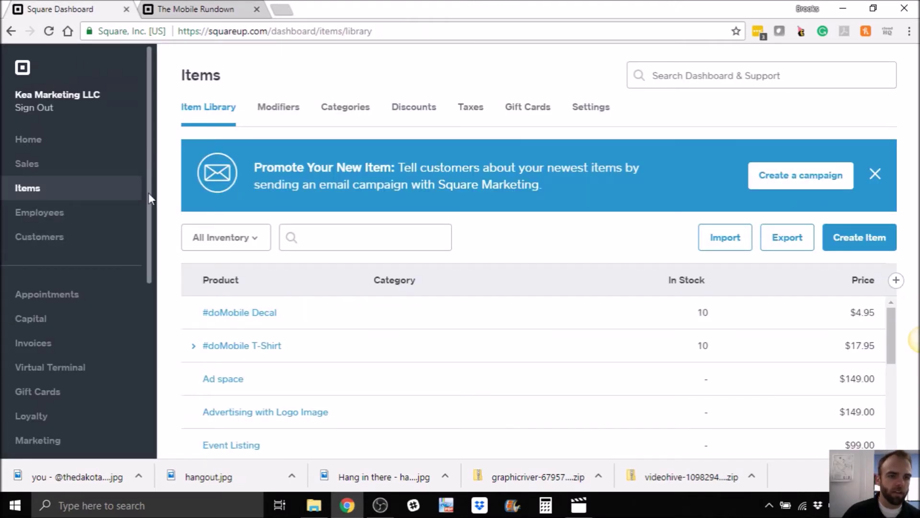
- Go to the dashboard's Online Store page, review its orders overview, then open the store editor
{"action": "left_click_drag", "start_coordinate": [150, 197], "coordinate": [150, 322]}
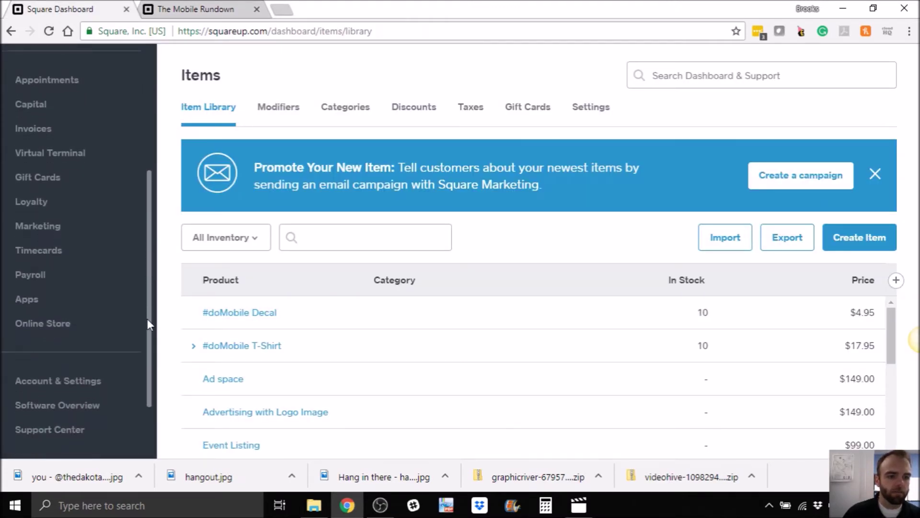
{"action": "left_click", "coordinate": [15, 300]}
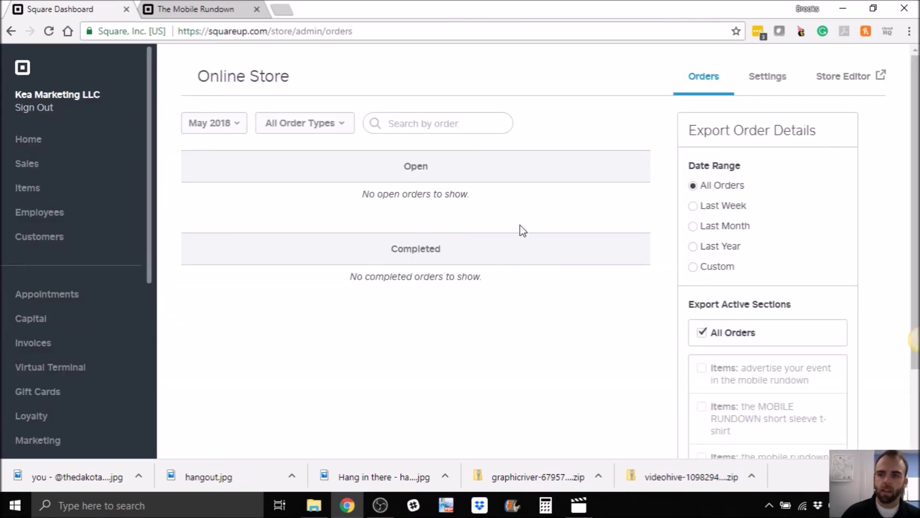
{"action": "left_click_drag", "start_coordinate": [916, 177], "coordinate": [917, 257]}
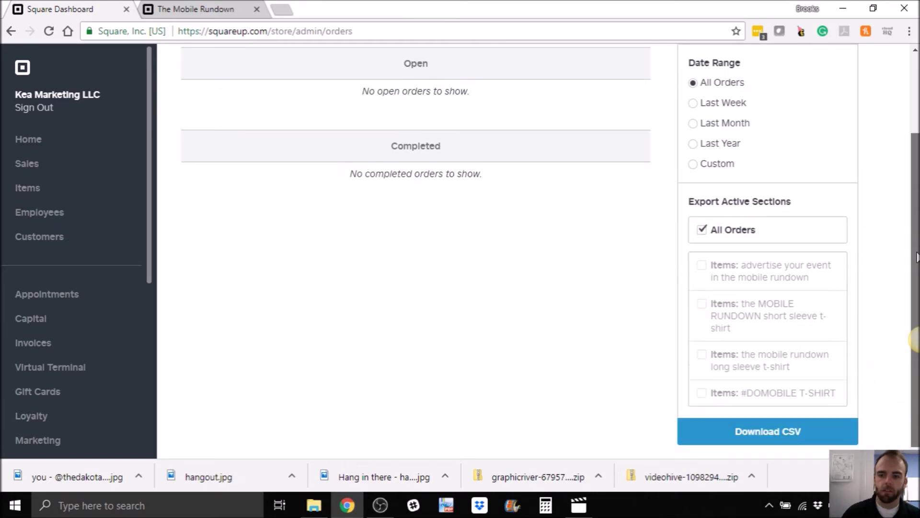
{"action": "scroll", "coordinate": [915, 339], "scroll_direction": "up", "scroll_amount": 2}
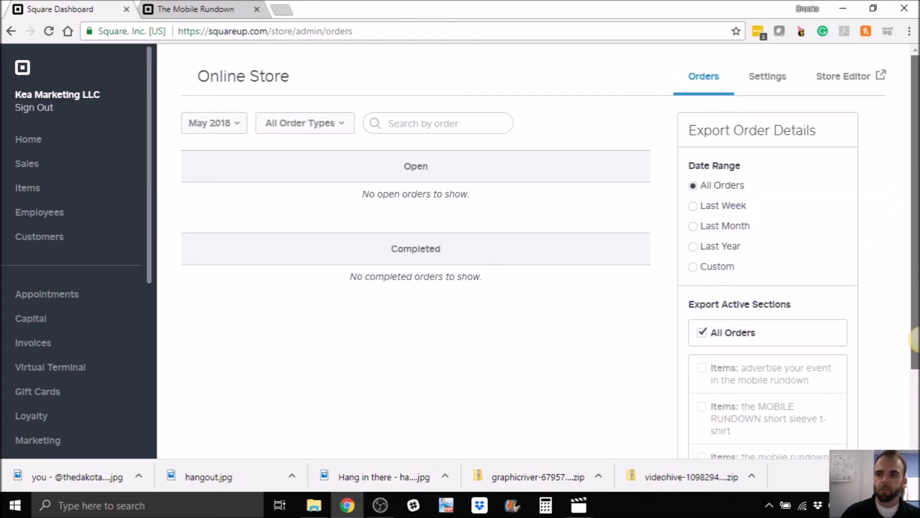
{"action": "left_click", "coordinate": [840, 79]}
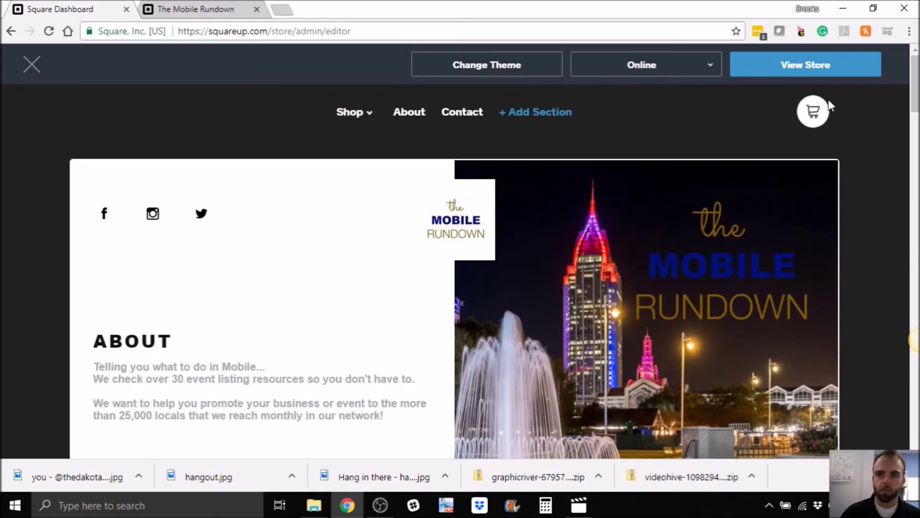
- Insert a new Goods or Services section into The Mobile Rundown store page
{"action": "scroll", "coordinate": [695, 181], "scroll_direction": "down", "scroll_amount": 15}
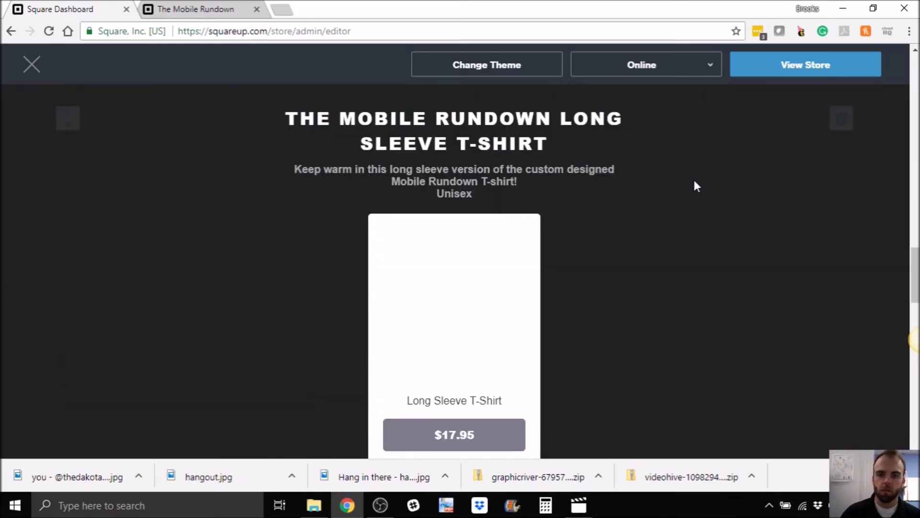
{"action": "scroll", "coordinate": [431, 296], "scroll_direction": "down", "scroll_amount": 12}
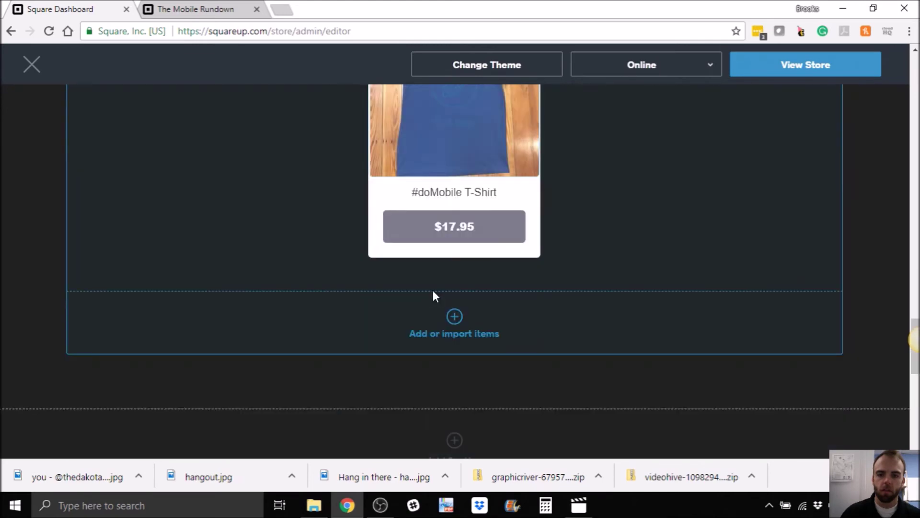
{"action": "scroll", "coordinate": [433, 292], "scroll_direction": "up", "scroll_amount": 4}
{"action": "scroll", "coordinate": [432, 295], "scroll_direction": "up", "scroll_amount": 15}
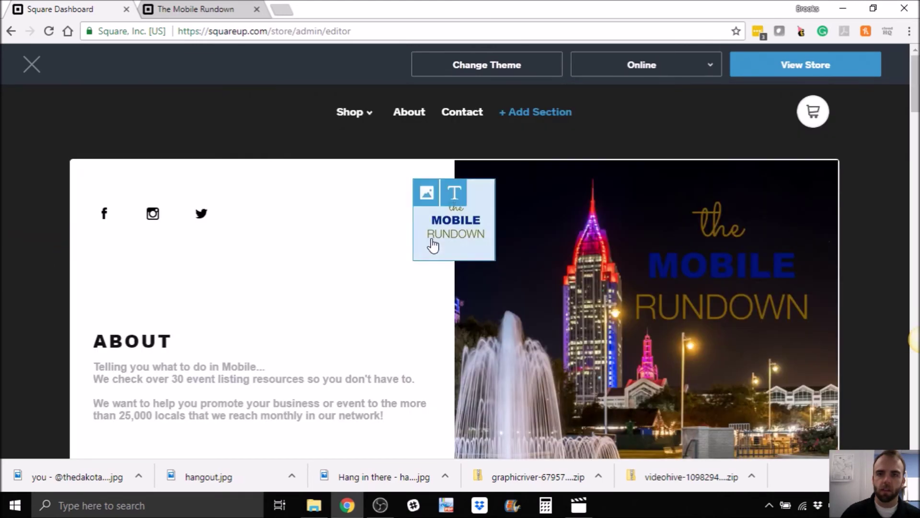
{"action": "left_click", "coordinate": [533, 113]}
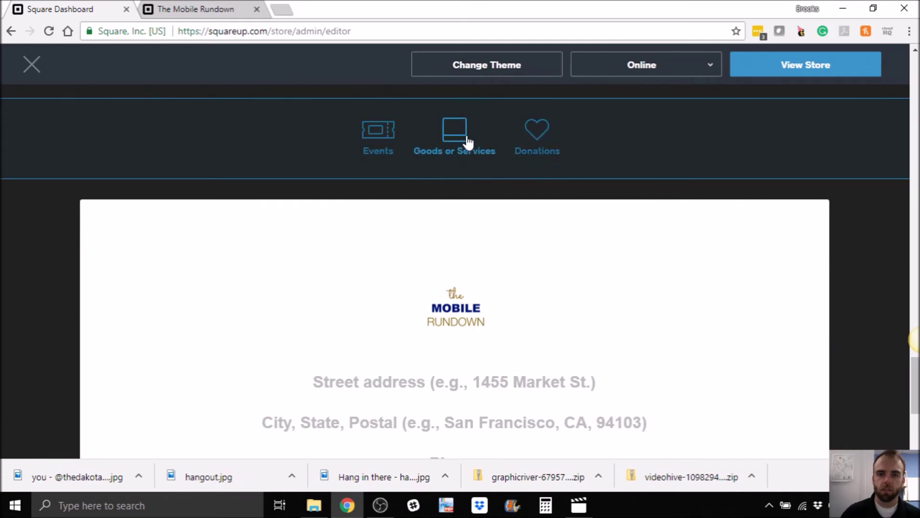
{"action": "left_click", "coordinate": [469, 143]}
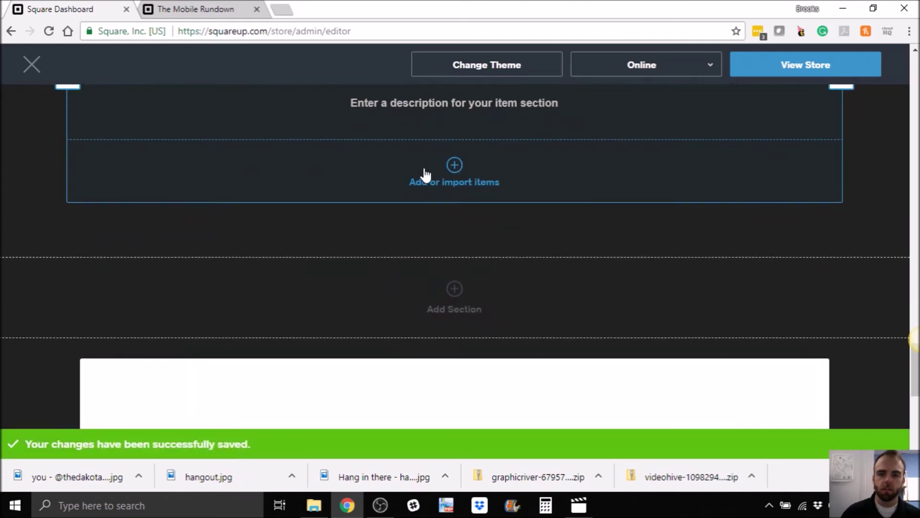
- Retitle the new ITEMS section to '#DOMOBILE DECAL'
{"action": "scroll", "coordinate": [434, 214], "scroll_direction": "up", "scroll_amount": 4}
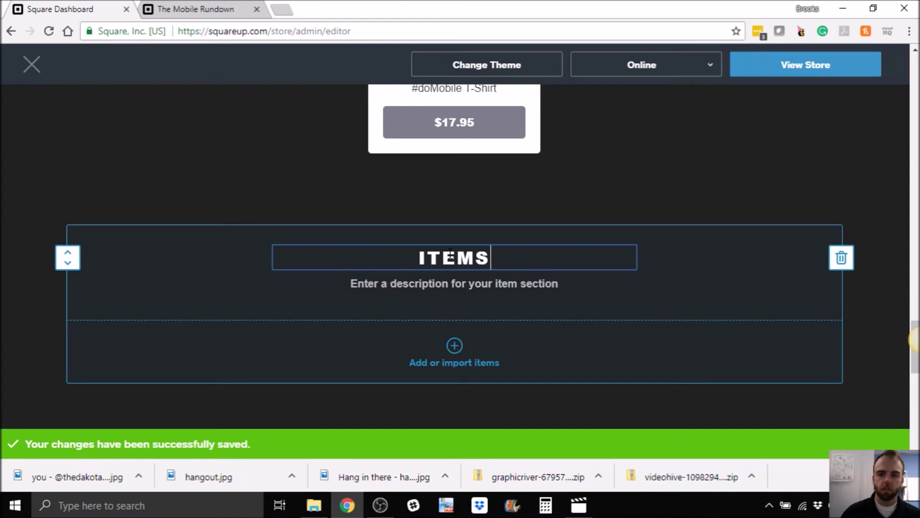
{"action": "double_click", "coordinate": [500, 258]}
{"action": "type", "text": "D"}
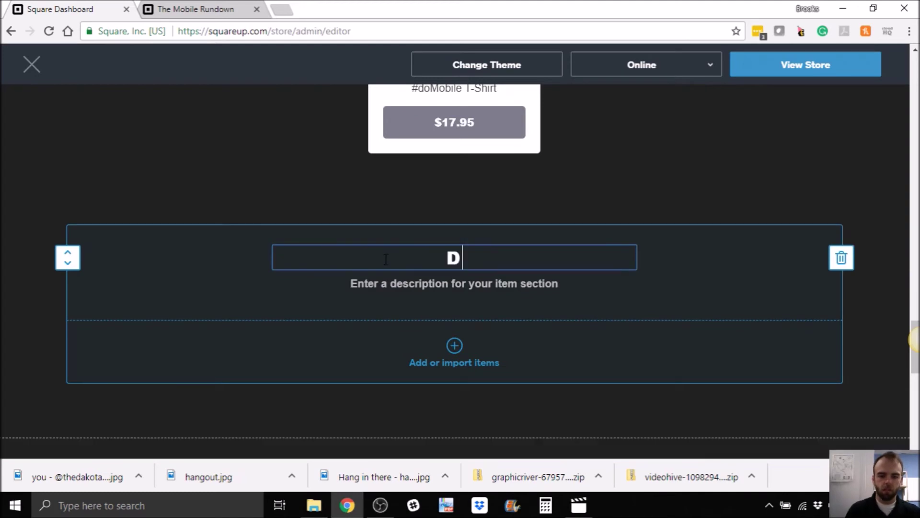
{"action": "type", "text": "ECALS"}
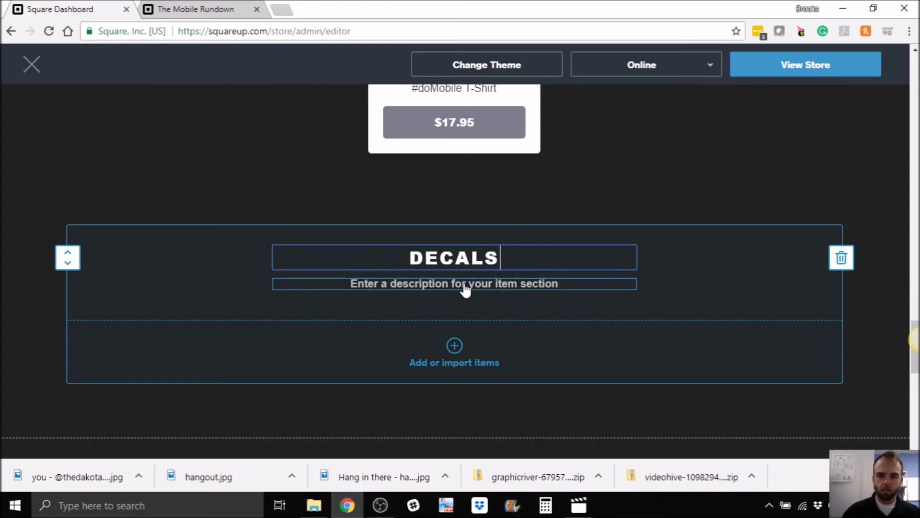
{"action": "left_click_drag", "start_coordinate": [500, 258], "coordinate": [391, 257]}
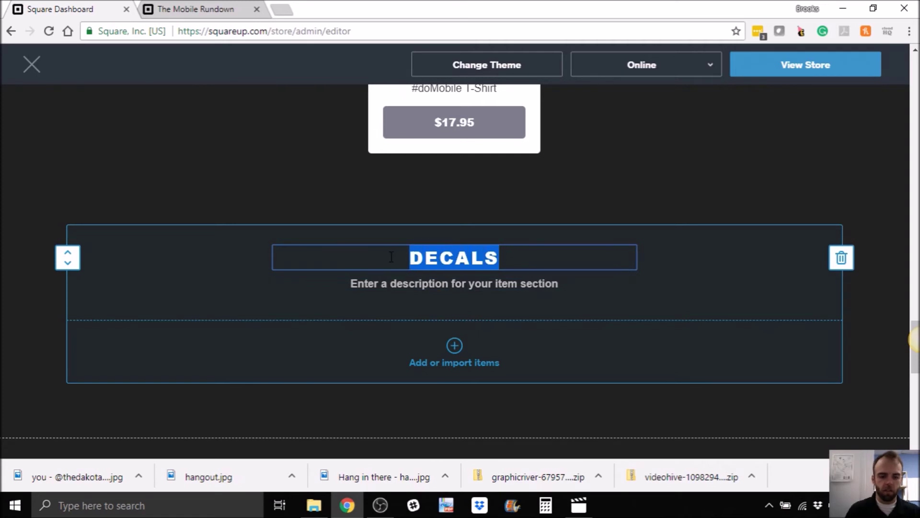
{"action": "type", "text": "3D"}
{"action": "key", "text": "BackSpace"}
{"action": "key", "text": "BackSpace"}
{"action": "type", "text": "#"}
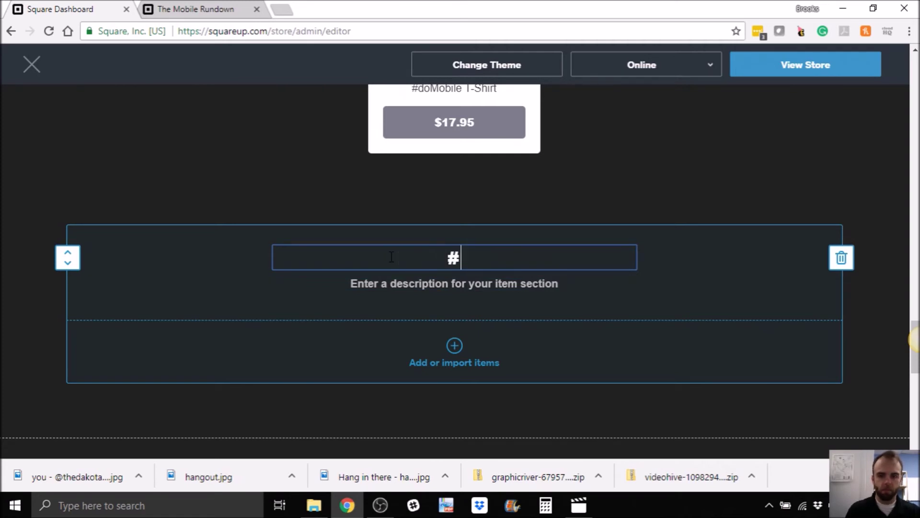
{"action": "type", "text": "DOMBILE"}
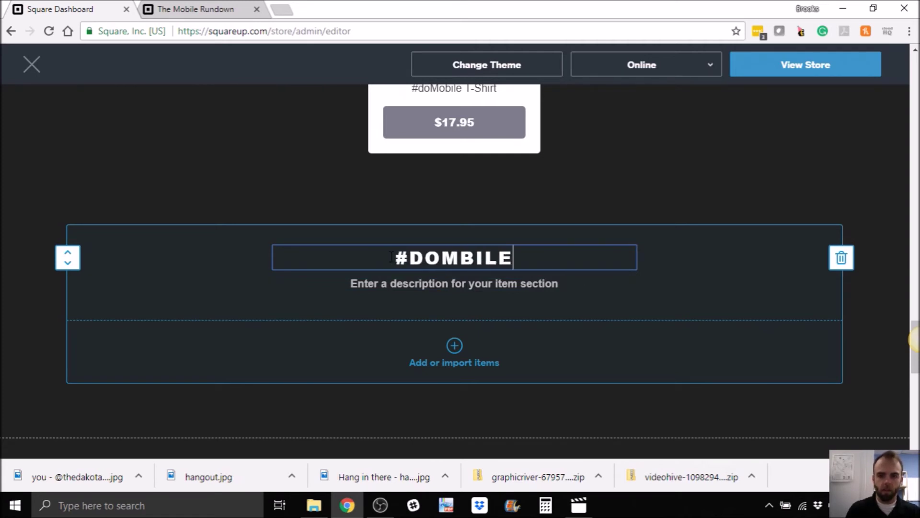
{"action": "key", "text": "BackSpace"}
{"action": "key", "text": "BackSpace"}
{"action": "key", "text": "BackSpace"}
{"action": "key", "text": "BackSpace"}
{"action": "type", "text": "OBILE DE"}
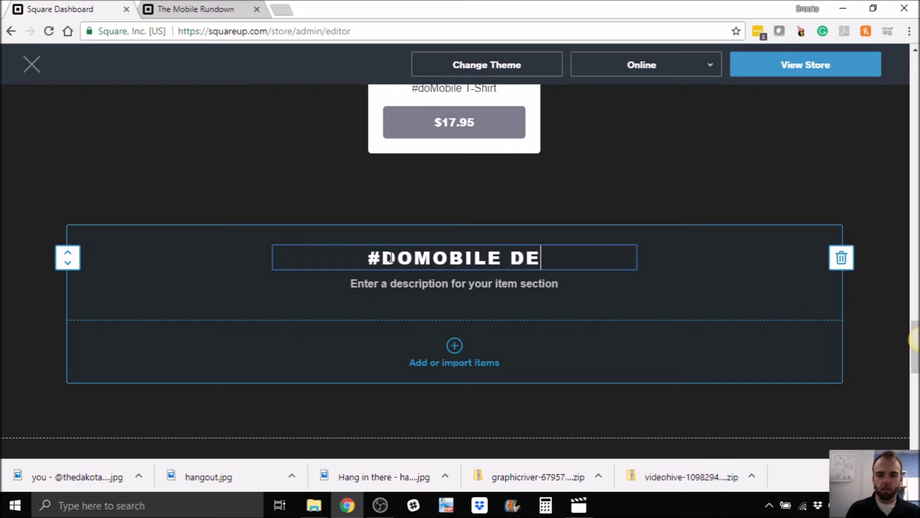
{"action": "type", "text": "CAL"}
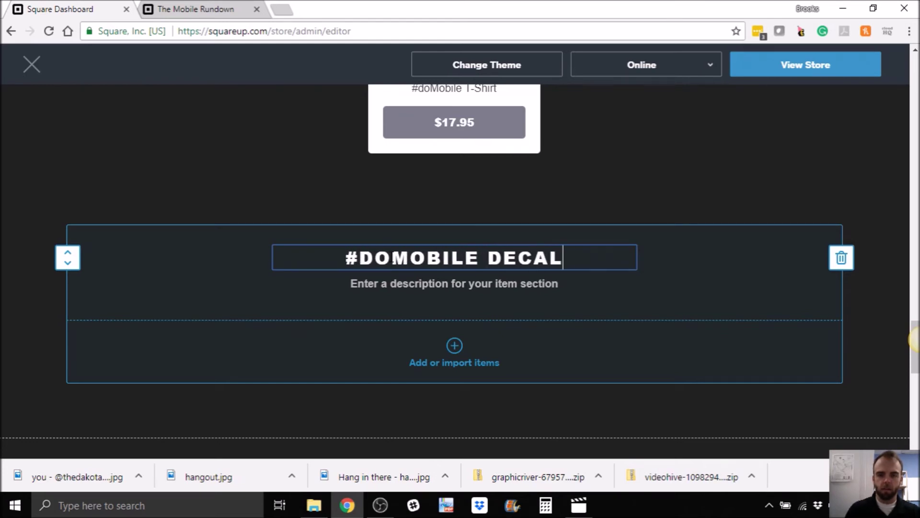
- Describe the section as 'Perfect for your Laptop or Car Window' and begin adding items
{"action": "left_click", "coordinate": [489, 286]}
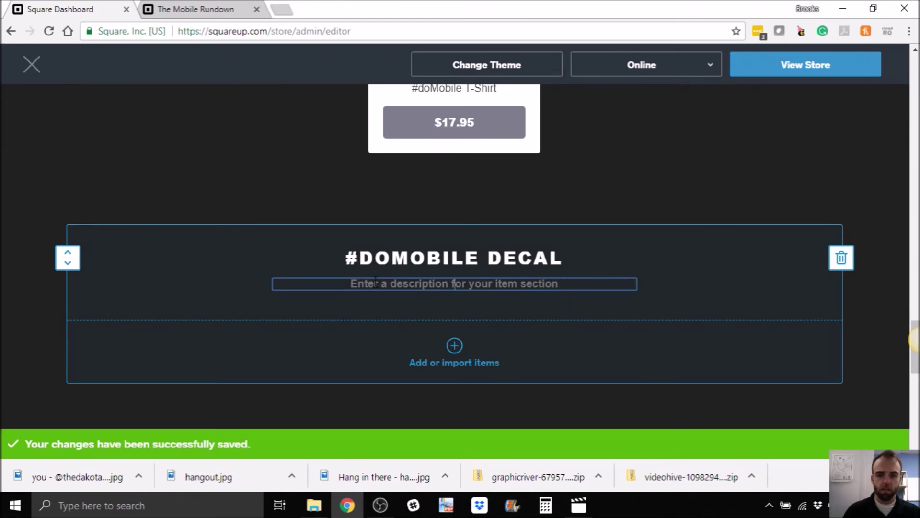
{"action": "type", "text": "Perfe"}
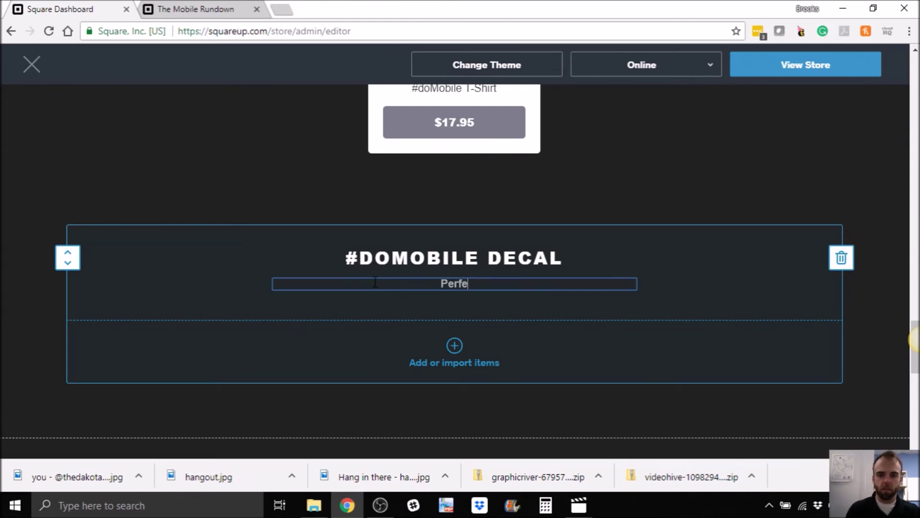
{"action": "type", "text": "ct for your Laptop"}
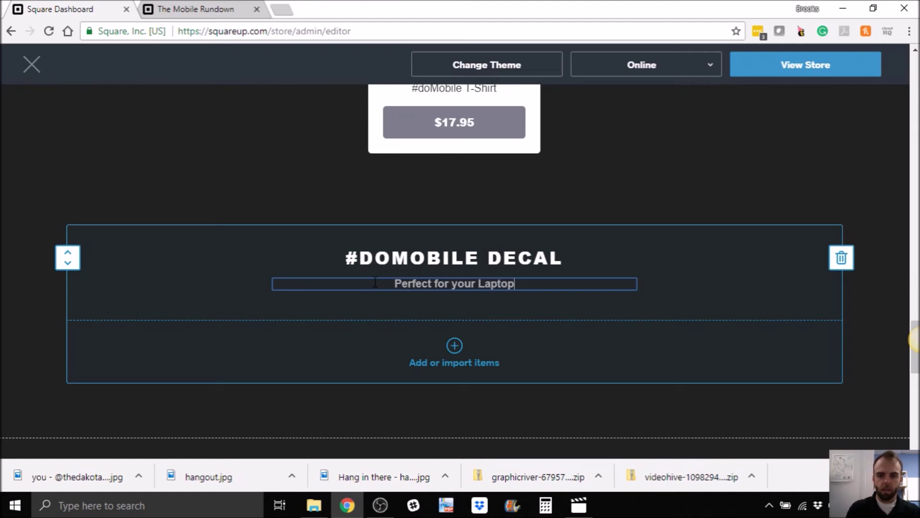
{"action": "type", "text": " or Car Window!"}
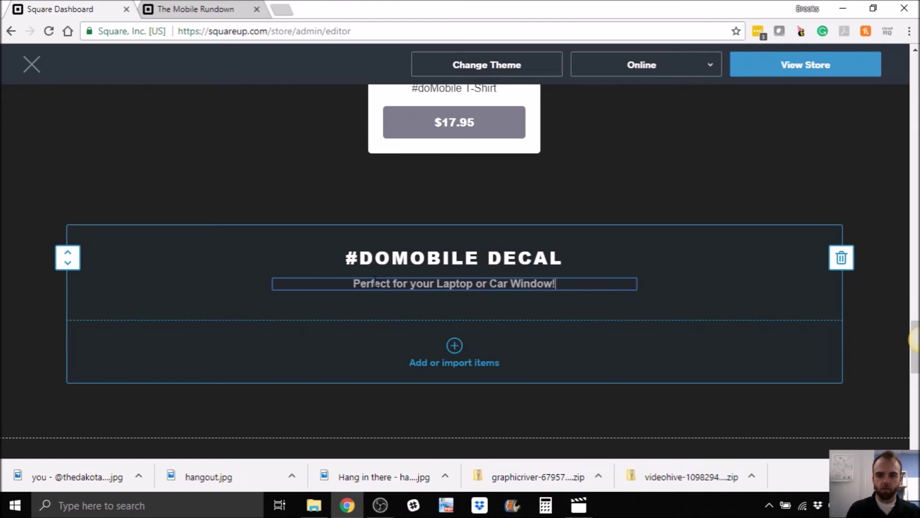
{"action": "key", "text": "BackSpace"}
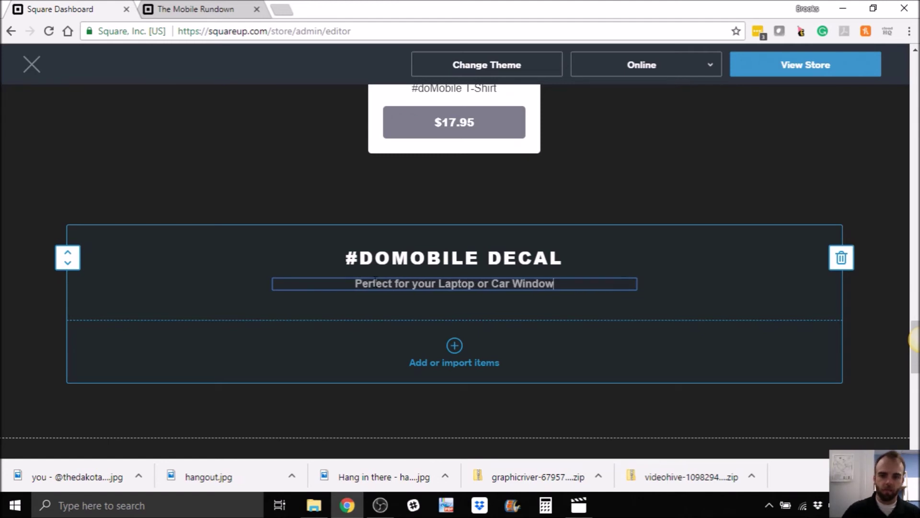
{"action": "left_click", "coordinate": [458, 347]}
{"action": "left_click", "coordinate": [459, 346]}
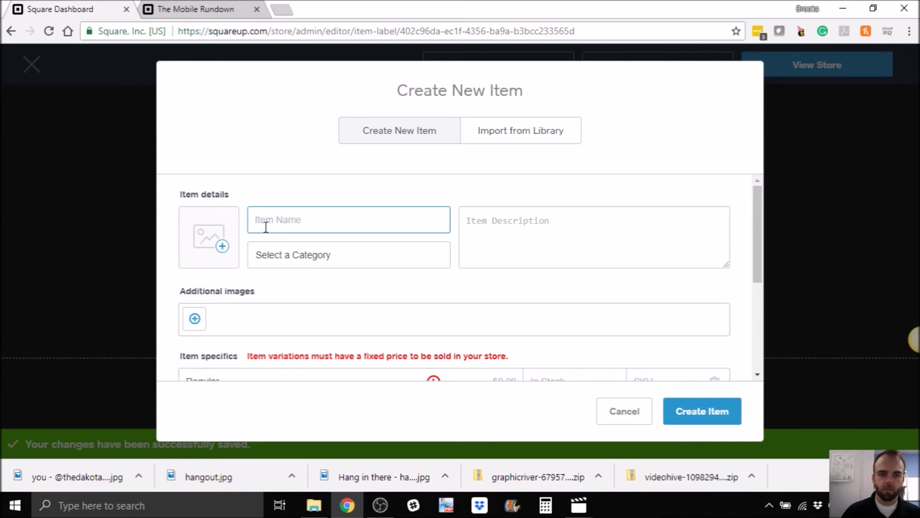
- Import #doMobile Decal from the item library into the section with Shipping fulfillment, and save
{"action": "left_click", "coordinate": [503, 139]}
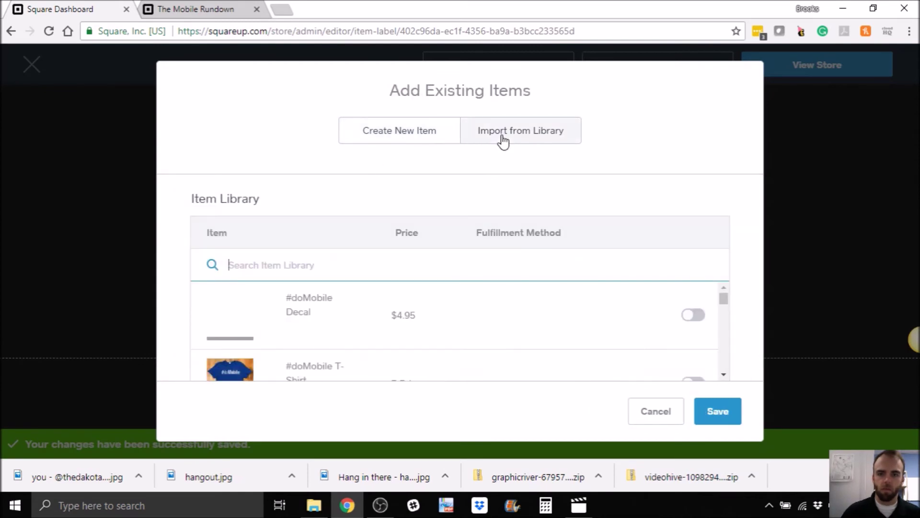
{"action": "left_click", "coordinate": [446, 315]}
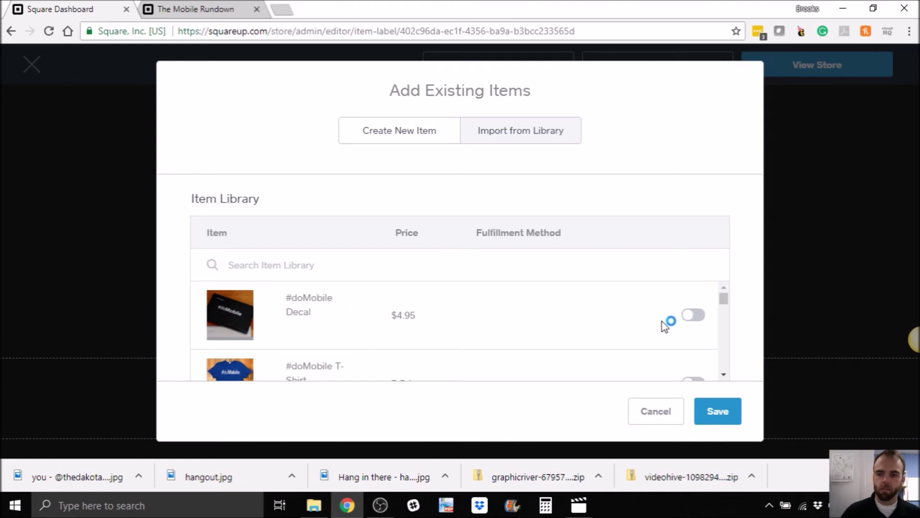
{"action": "left_click", "coordinate": [693, 320]}
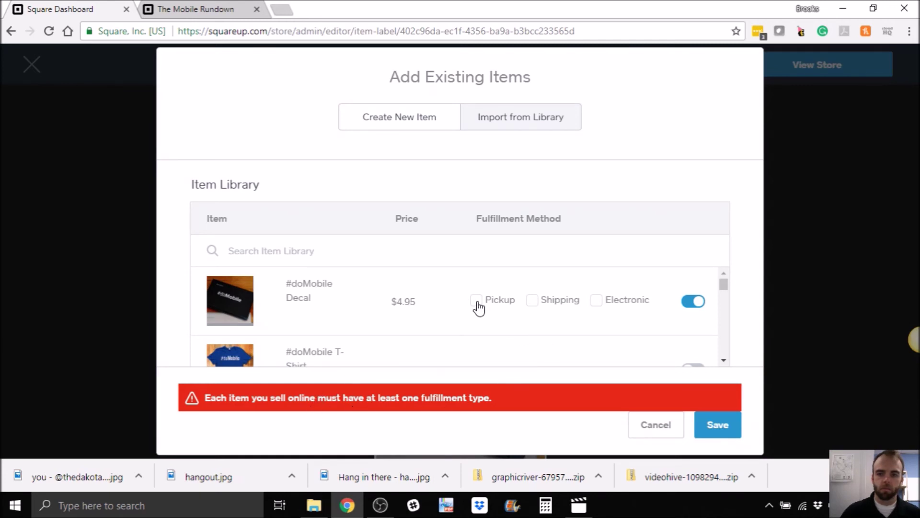
{"action": "left_click", "coordinate": [531, 301]}
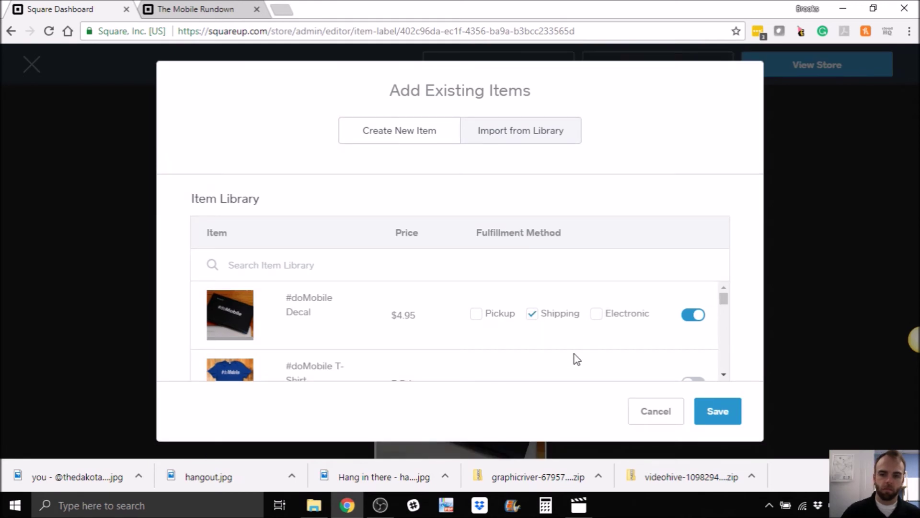
{"action": "left_click", "coordinate": [718, 411]}
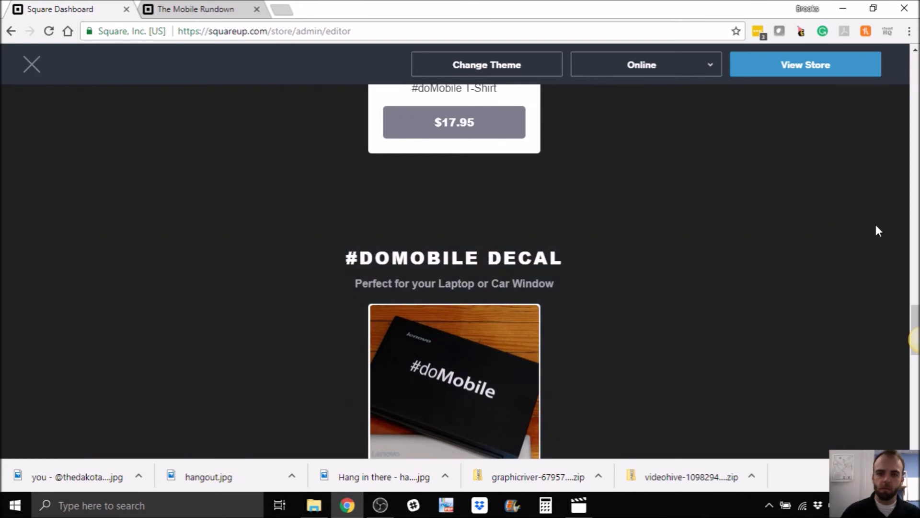
- Scroll up and down through the #DOMOBILE DECAL section in the site editor
{"action": "scroll", "coordinate": [767, 250], "scroll_direction": "down", "scroll_amount": 4}
{"action": "scroll", "coordinate": [671, 264], "scroll_direction": "up", "scroll_amount": 4}
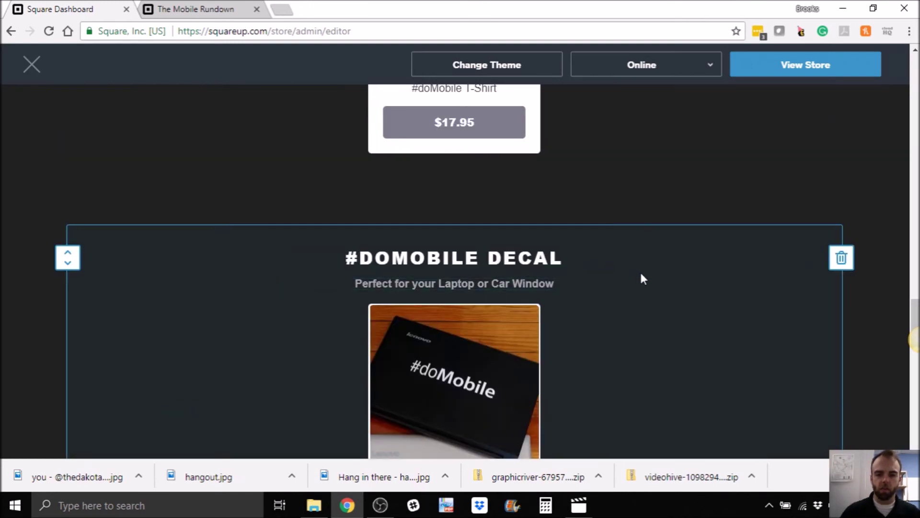
{"action": "scroll", "coordinate": [647, 247], "scroll_direction": "down", "scroll_amount": 4}
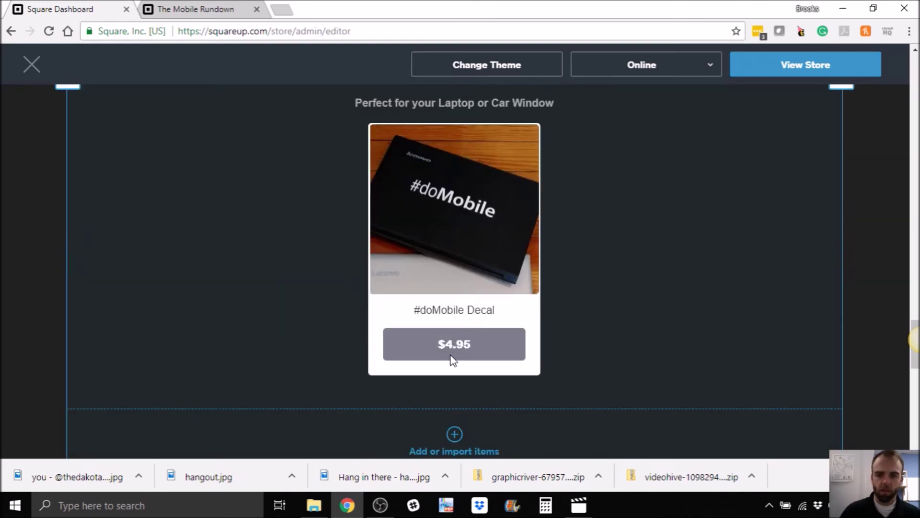
{"action": "scroll", "coordinate": [628, 307], "scroll_direction": "down", "scroll_amount": 4}
{"action": "scroll", "coordinate": [626, 306], "scroll_direction": "up", "scroll_amount": 4}
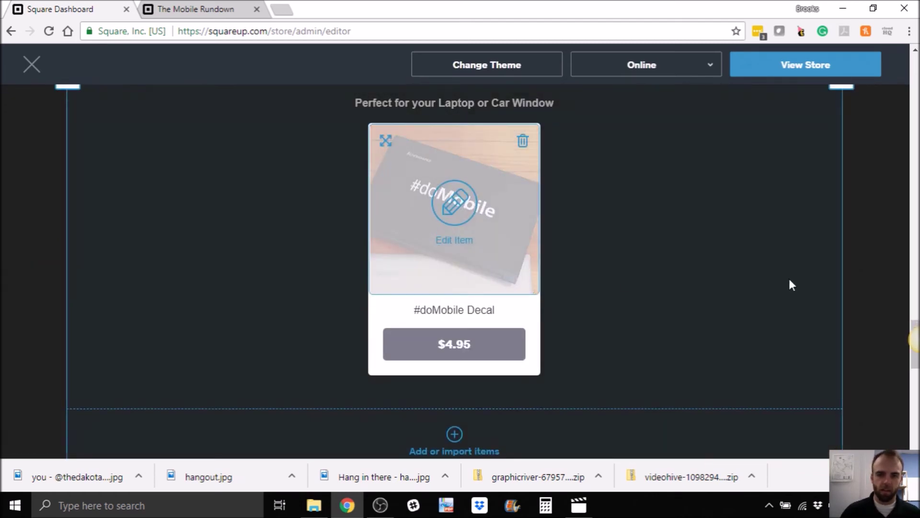
{"action": "scroll", "coordinate": [879, 235], "scroll_direction": "up", "scroll_amount": 4}
{"action": "scroll", "coordinate": [877, 239], "scroll_direction": "down", "scroll_amount": 8}
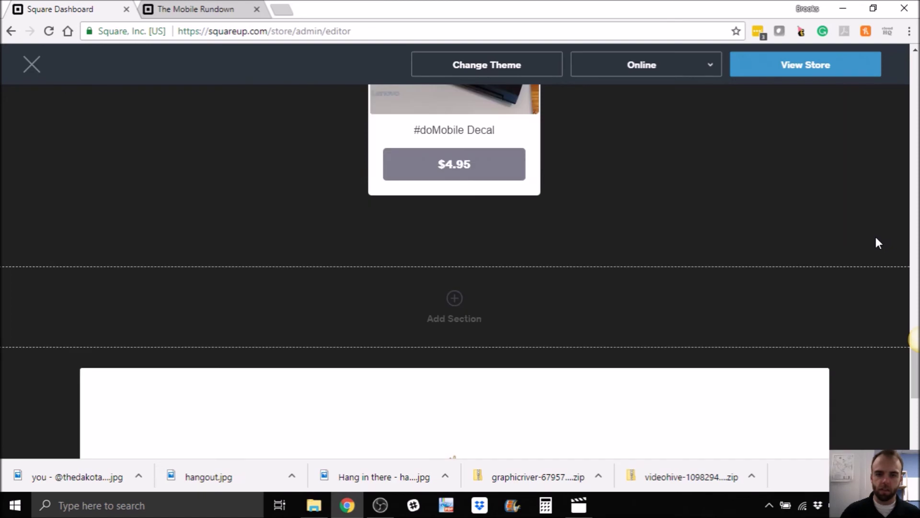
{"action": "scroll", "coordinate": [875, 241], "scroll_direction": "up", "scroll_amount": 12}
{"action": "scroll", "coordinate": [873, 234], "scroll_direction": "up", "scroll_amount": 20}
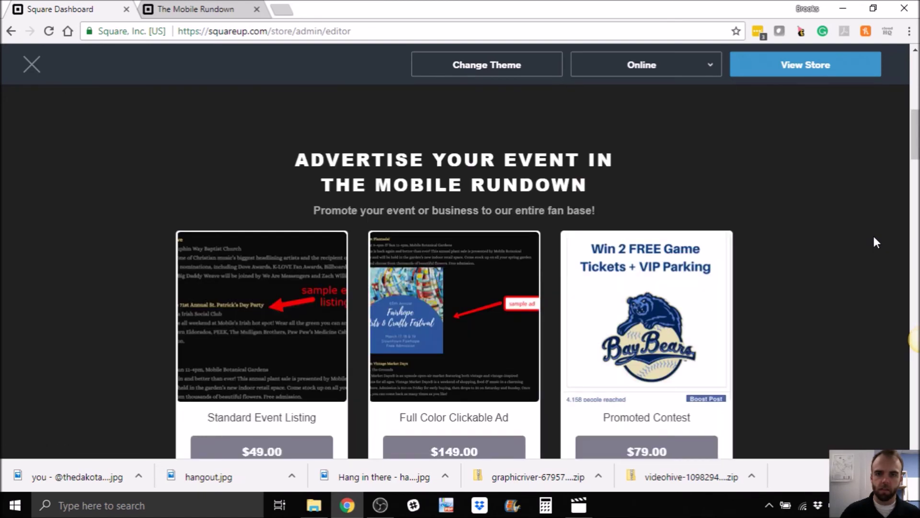
- Open the live store in a new tab with View Store
{"action": "scroll", "coordinate": [873, 234], "scroll_direction": "down", "scroll_amount": 20}
{"action": "scroll", "coordinate": [872, 234], "scroll_direction": "down", "scroll_amount": 4}
{"action": "scroll", "coordinate": [871, 232], "scroll_direction": "up", "scroll_amount": 4}
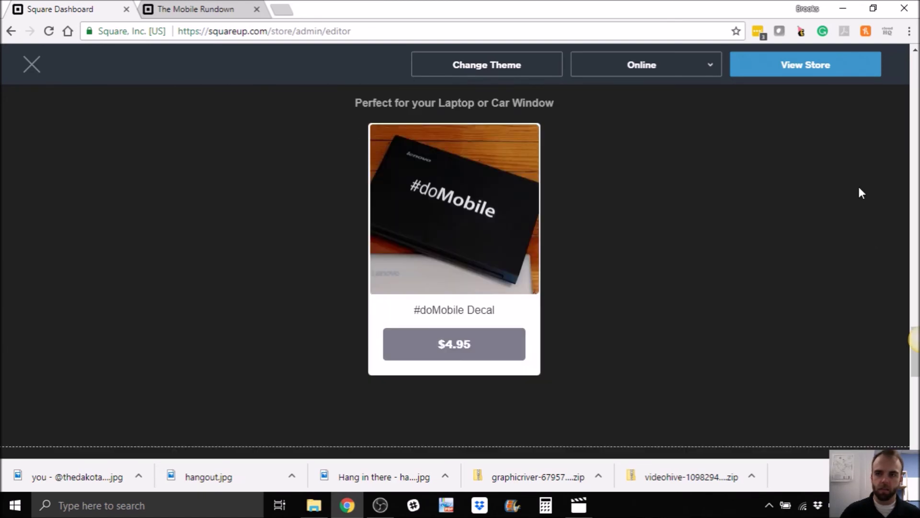
{"action": "left_click", "coordinate": [807, 66]}
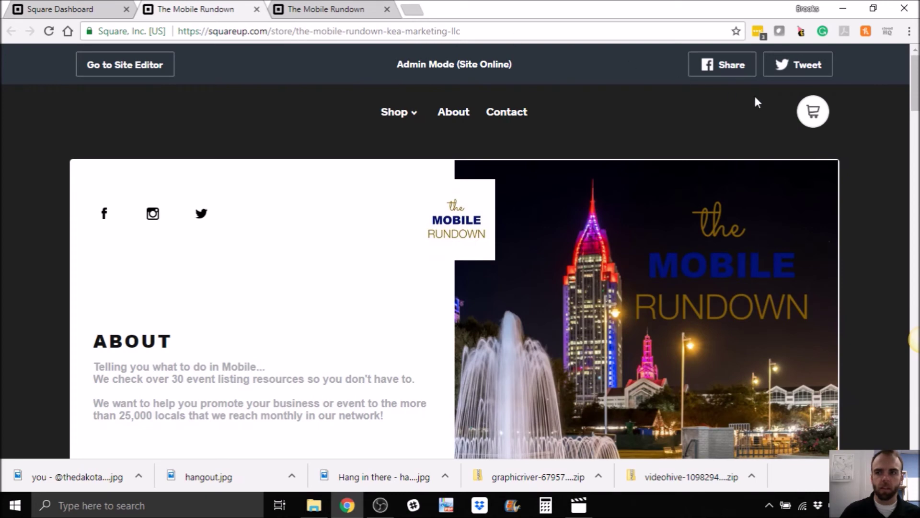
- Scroll the live store down to the #doMobile Decal card listed at $4.95
{"action": "scroll", "coordinate": [915, 95], "scroll_direction": "down", "scroll_amount": 10}
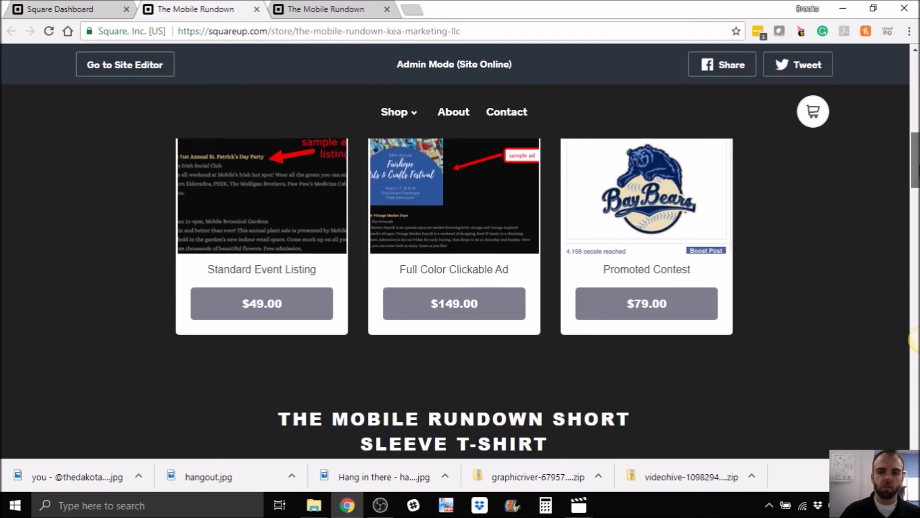
{"action": "scroll", "coordinate": [913, 340], "scroll_direction": "down", "scroll_amount": 20}
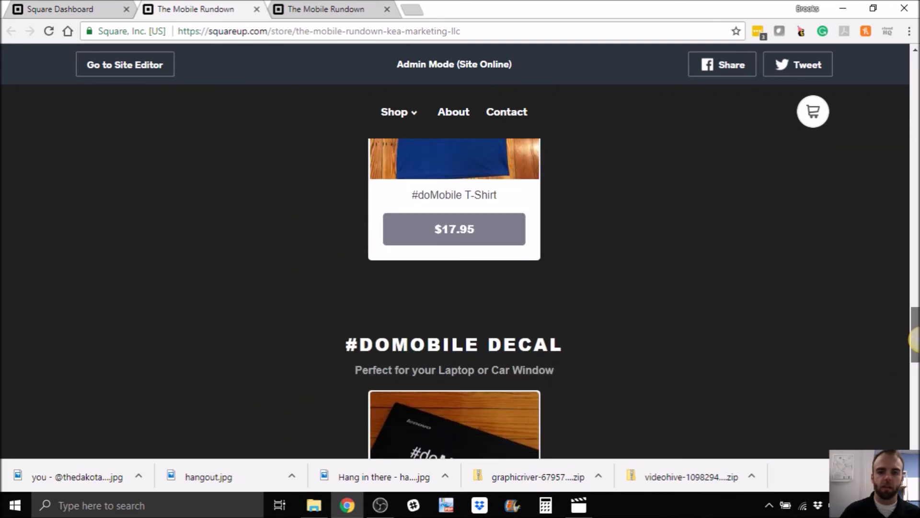
{"action": "scroll", "coordinate": [913, 341], "scroll_direction": "down", "scroll_amount": 5}
{"action": "scroll", "coordinate": [914, 341], "scroll_direction": "up", "scroll_amount": 2}
{"action": "scroll", "coordinate": [913, 338], "scroll_direction": "down", "scroll_amount": 1}
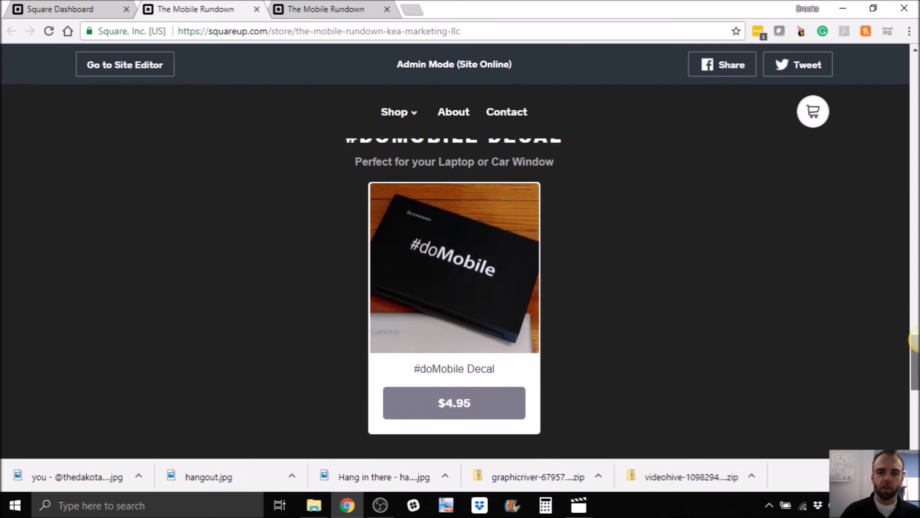
- Close both live store tabs and start a new blank browser tab
{"action": "left_click", "coordinate": [323, 12]}
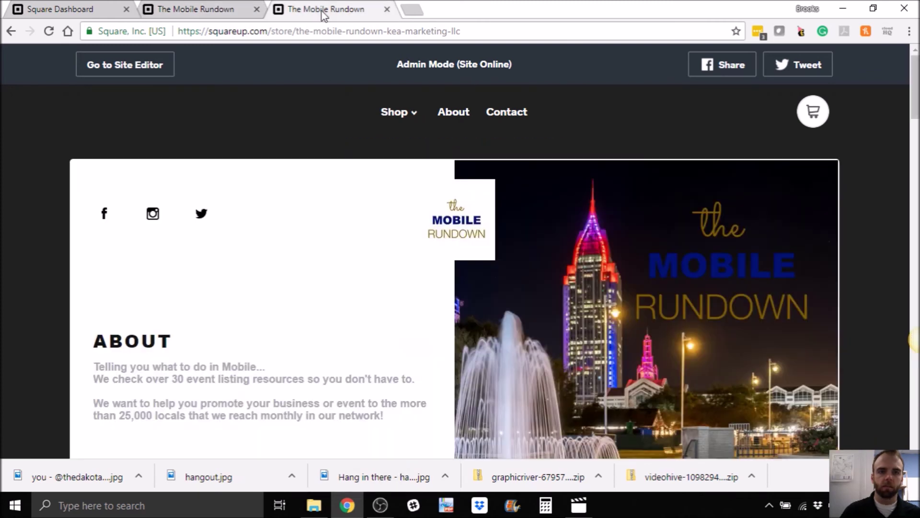
{"action": "left_click", "coordinate": [201, 10]}
{"action": "left_click", "coordinate": [257, 9]}
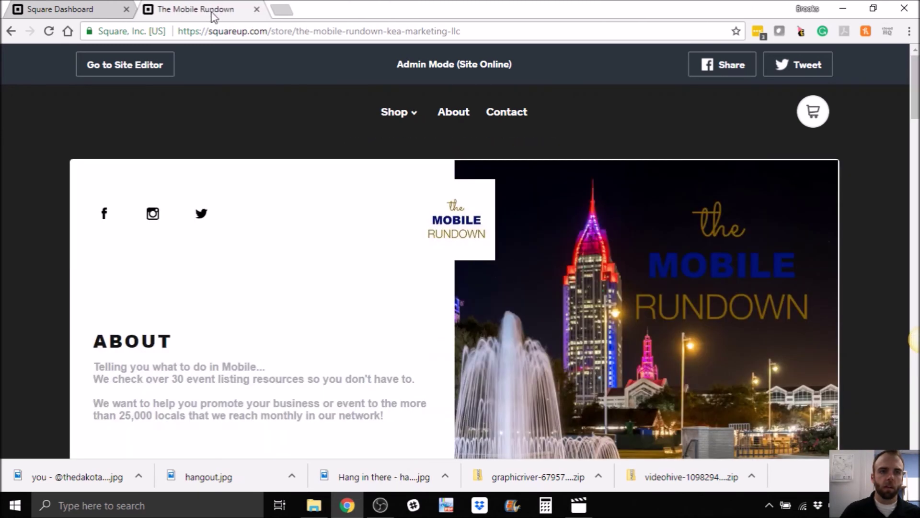
{"action": "left_click", "coordinate": [256, 9]}
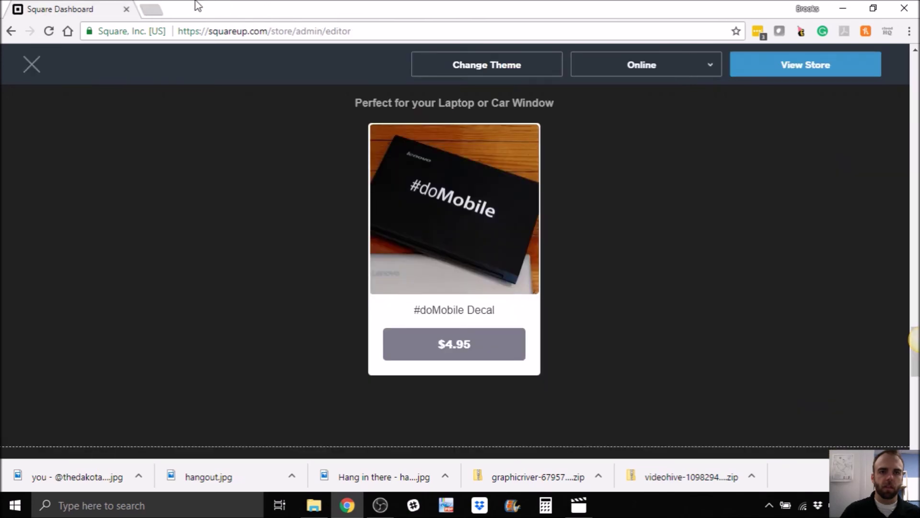
{"action": "left_click", "coordinate": [153, 9]}
- Load themobilerundown.com and follow CONNECT > SNAG A SHIRT to the Square store
{"action": "type", "text": "themob"}
{"action": "key", "text": "Return"}
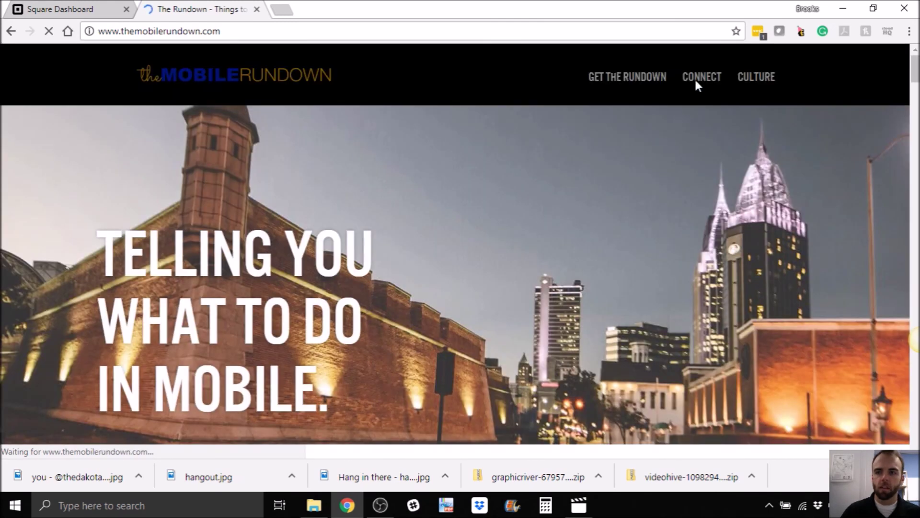
{"action": "mouse_move", "coordinate": [700, 79]}
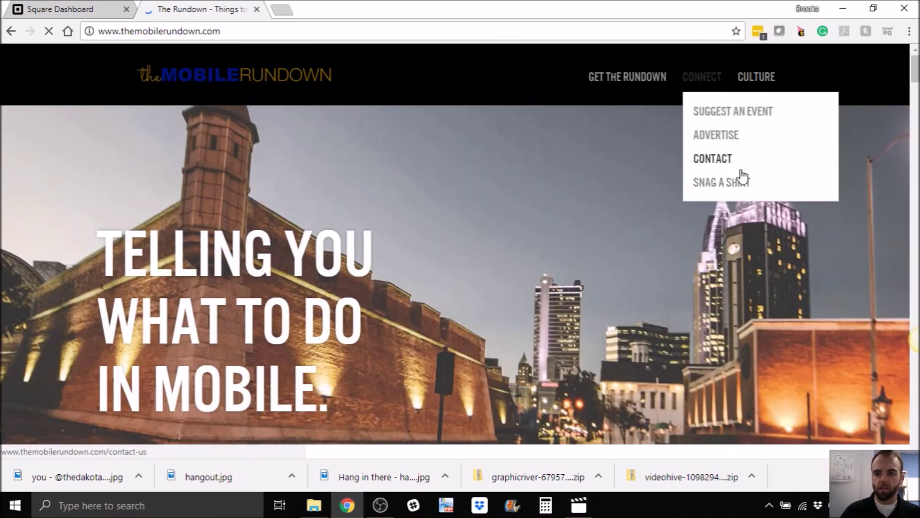
{"action": "left_click", "coordinate": [729, 185]}
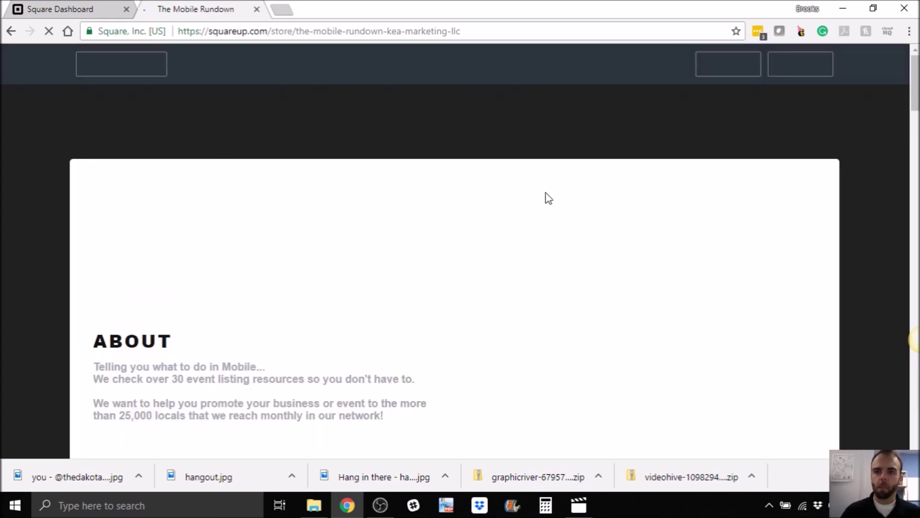
- Scroll to the #doMobile Decal card and open its $4.95 product details
{"action": "scroll", "coordinate": [244, 199], "scroll_direction": "down", "scroll_amount": 9}
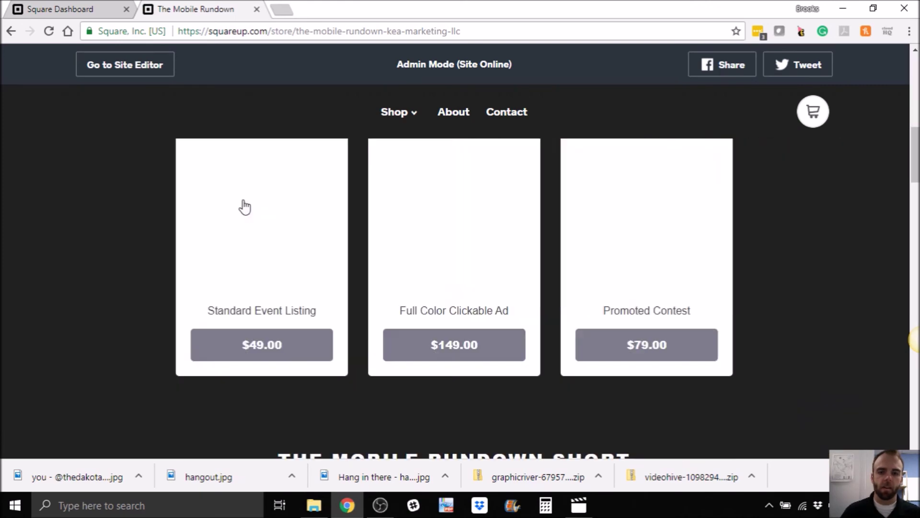
{"action": "scroll", "coordinate": [439, 228], "scroll_direction": "up", "scroll_amount": 3}
{"action": "scroll", "coordinate": [420, 232], "scroll_direction": "down", "scroll_amount": 3}
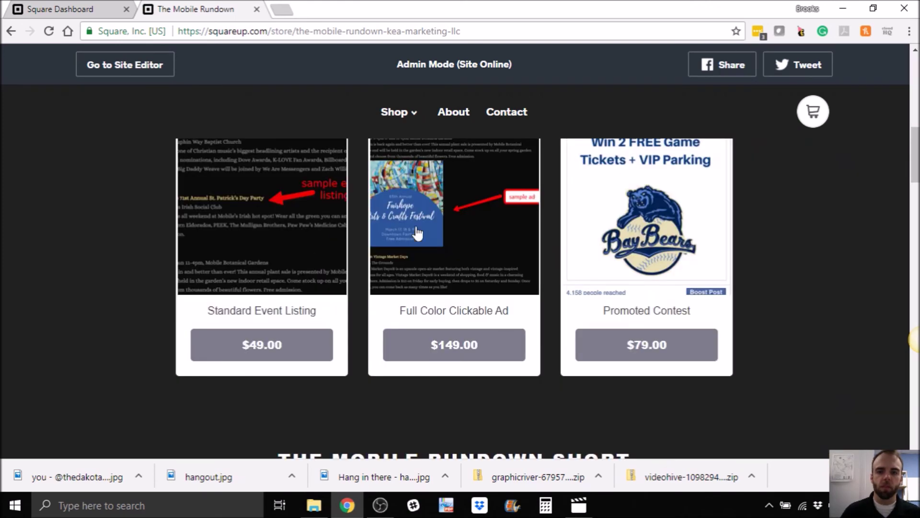
{"action": "scroll", "coordinate": [512, 254], "scroll_direction": "down", "scroll_amount": 4}
{"action": "scroll", "coordinate": [514, 242], "scroll_direction": "down", "scroll_amount": 7}
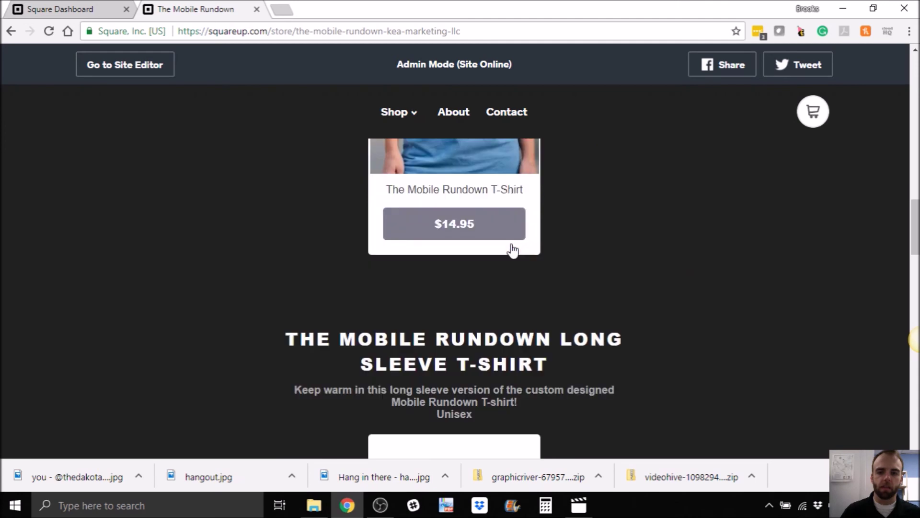
{"action": "scroll", "coordinate": [513, 249], "scroll_direction": "down", "scroll_amount": 7}
{"action": "scroll", "coordinate": [462, 250], "scroll_direction": "down", "scroll_amount": 15}
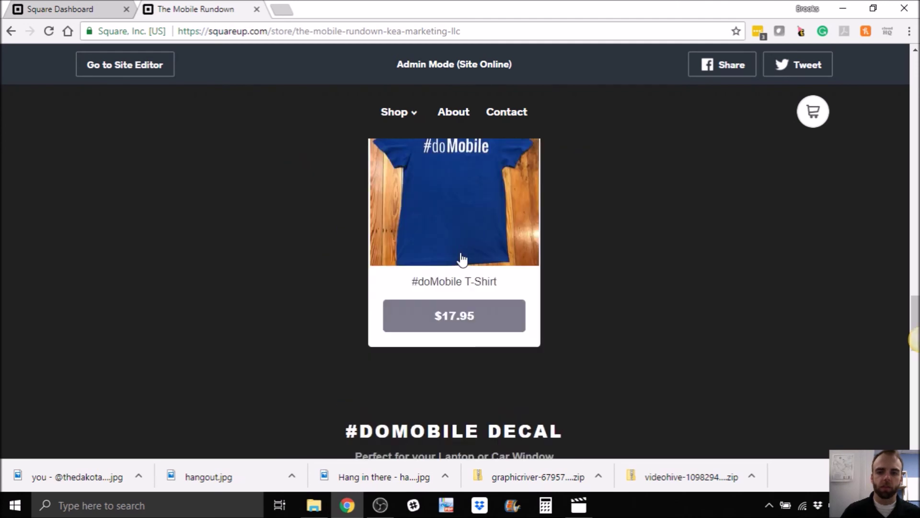
{"action": "left_click", "coordinate": [455, 338]}
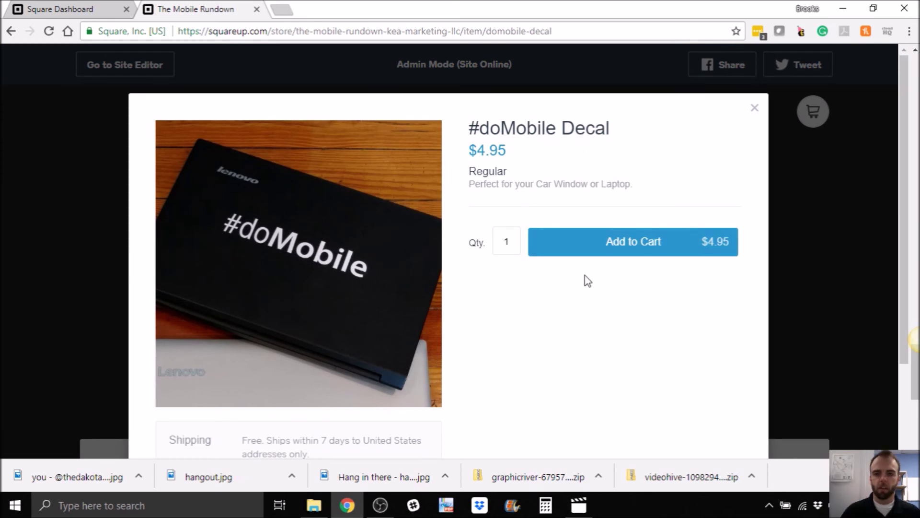
- Review and close the decal's product details, then switch between the editor and live store tabs
{"action": "scroll", "coordinate": [624, 254], "scroll_direction": "down", "scroll_amount": 2}
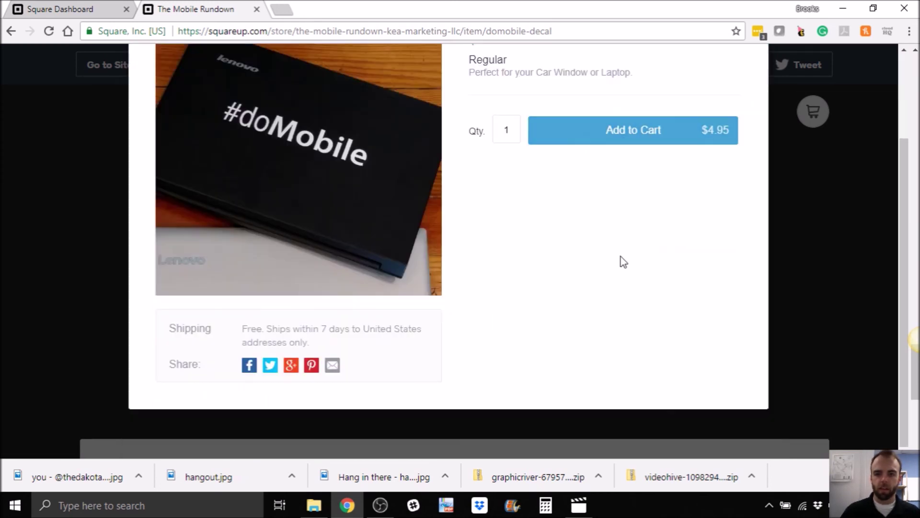
{"action": "scroll", "coordinate": [619, 260], "scroll_direction": "up", "scroll_amount": 2}
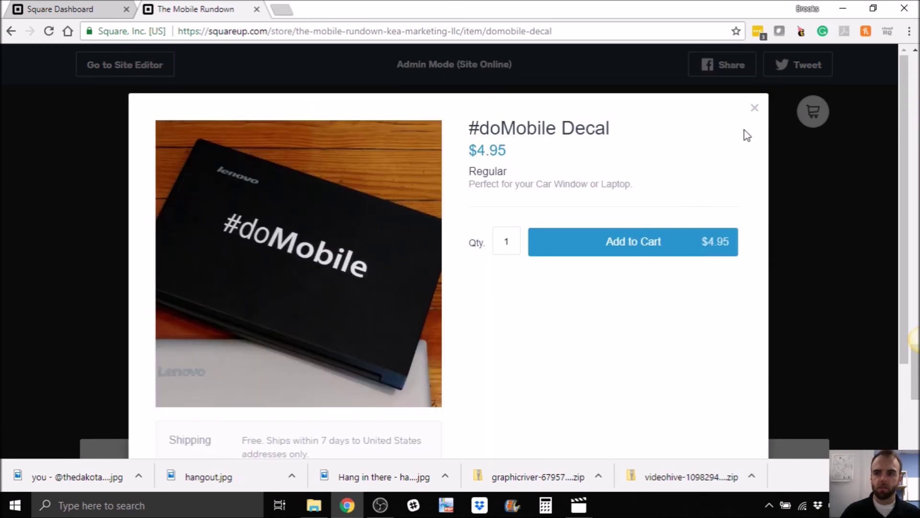
{"action": "left_click", "coordinate": [754, 108]}
{"action": "left_click", "coordinate": [62, 12]}
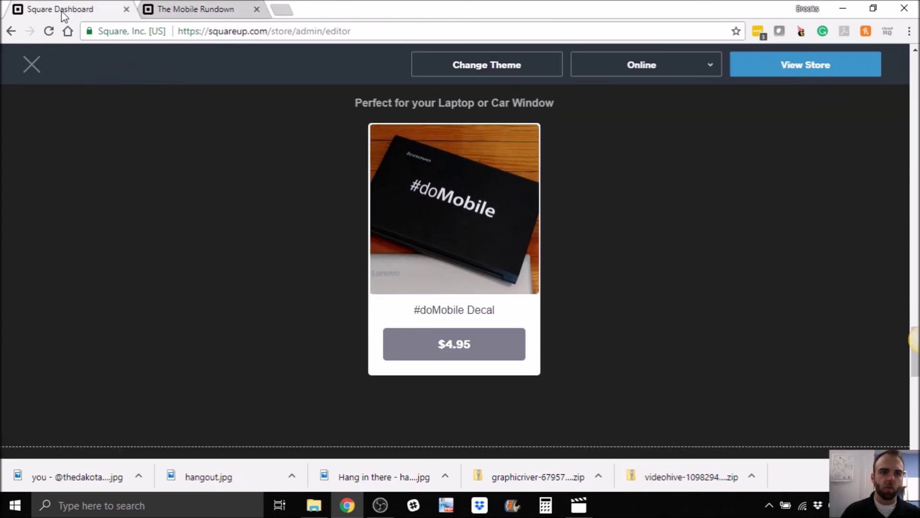
{"action": "left_click", "coordinate": [231, 16]}
- Close The Mobile Rundown live store tab, leaving the site editor with the decal section
{"action": "left_click", "coordinate": [257, 10]}
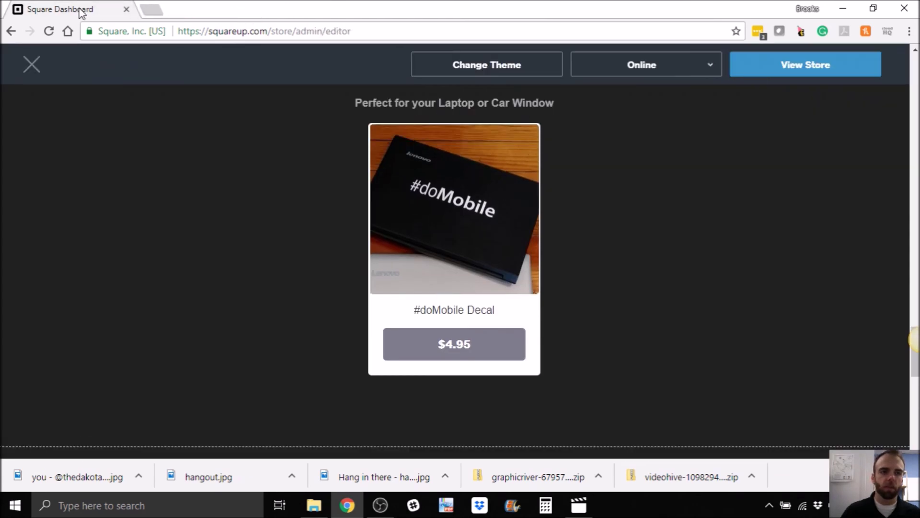